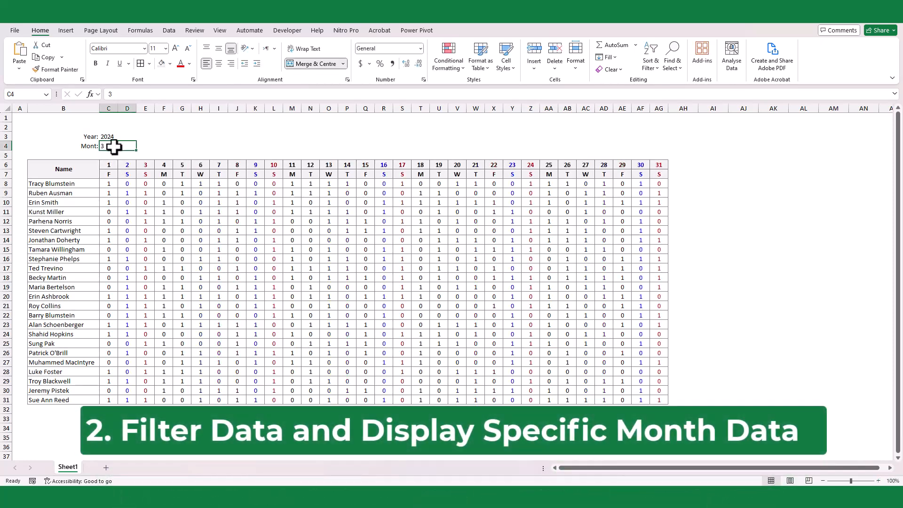
# Try months 2 and 1 in the month cell C4 of the finished attendance sheet.
pyautogui.write('2')
pyautogui.press('Return')
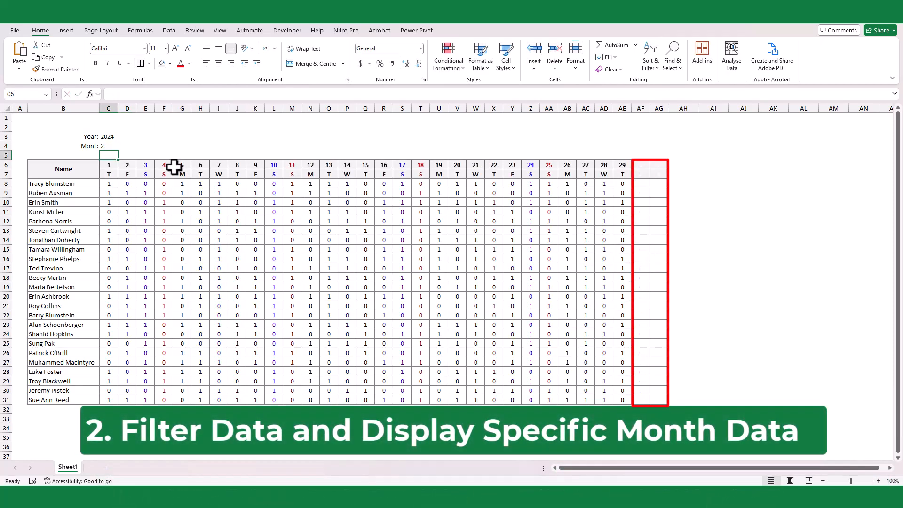
pyautogui.click(115, 147)
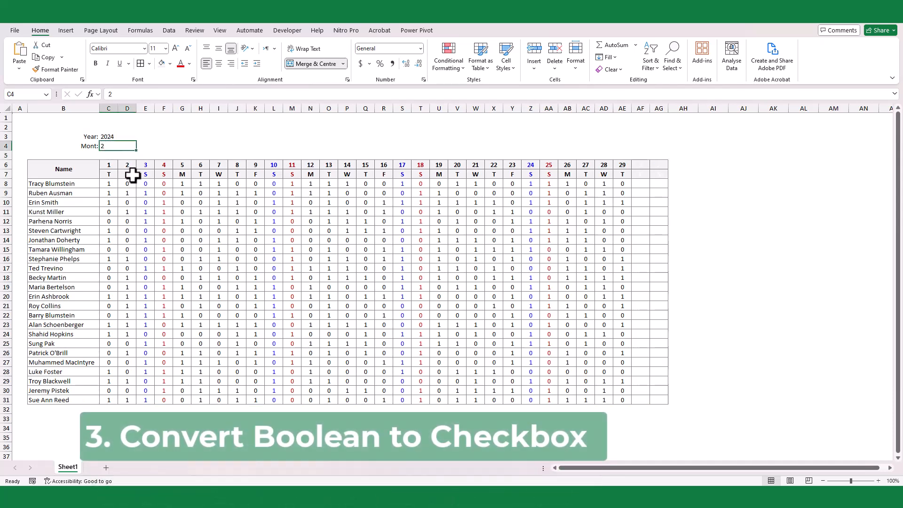
pyautogui.write('1')
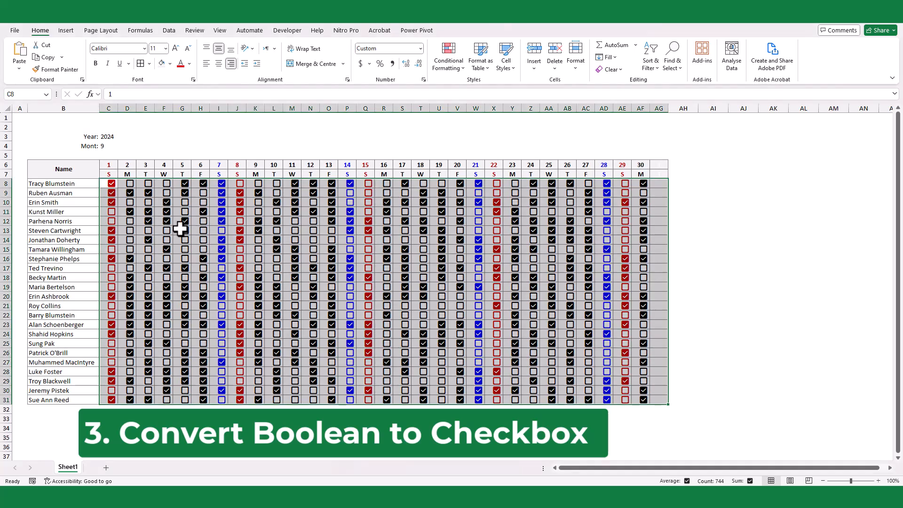
pyautogui.click(405, 296)
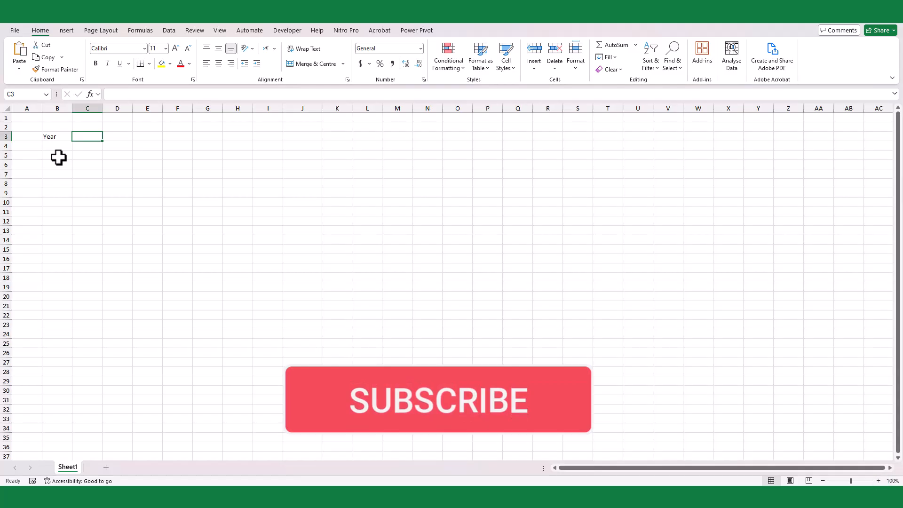
# Enter the year 2024 in C3, the label Month in B4 and the month number 2 in C4.
pyautogui.write('2024')
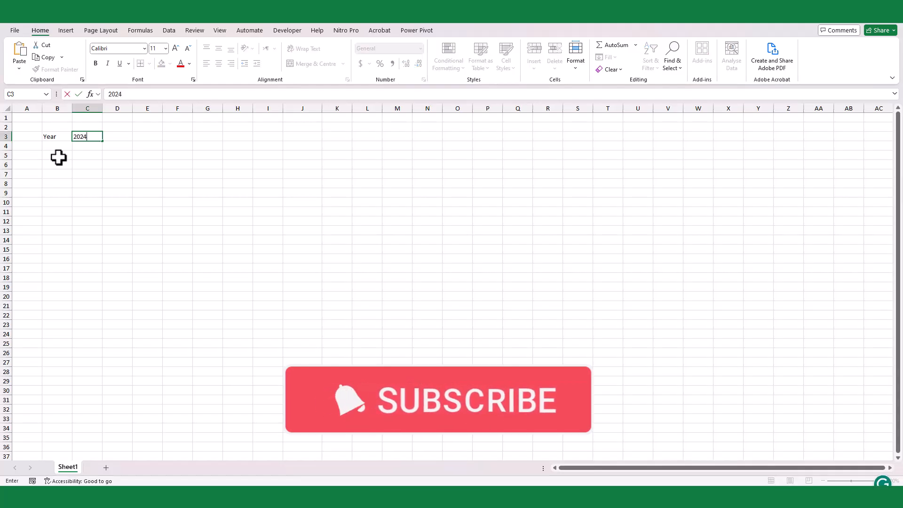
pyautogui.click(58, 150)
pyautogui.write('Month')
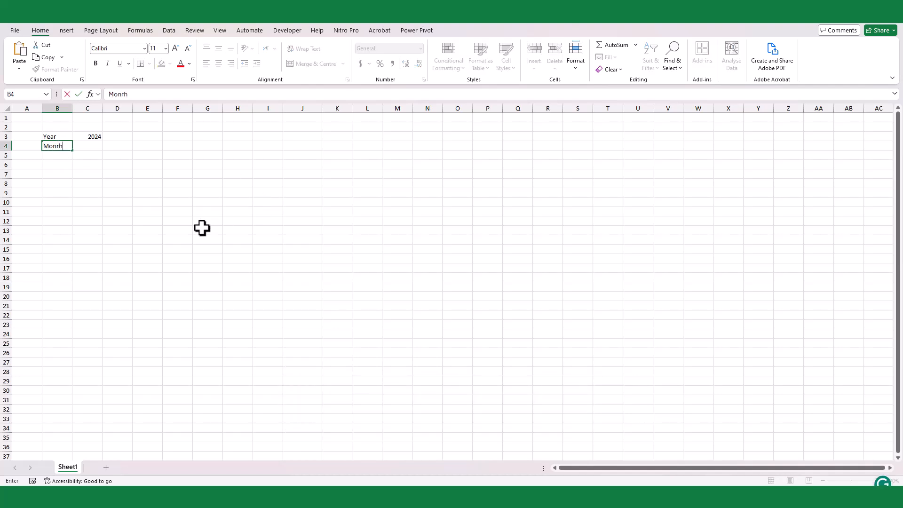
pyautogui.press('Tab')
pyautogui.write('2')
pyautogui.press('Return')
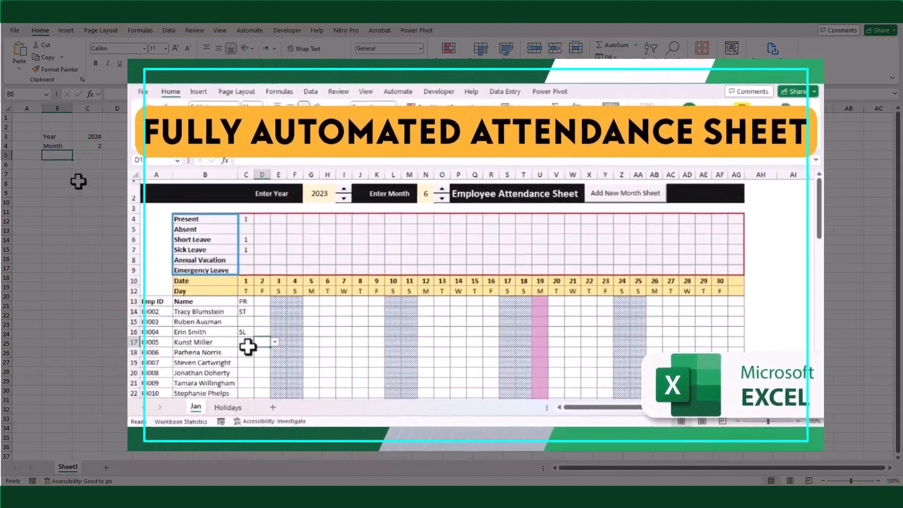
# Enter the header Name in B6 and the first-of-month formula =DATE(C3,C4,1) in C6.
pyautogui.click(66, 166)
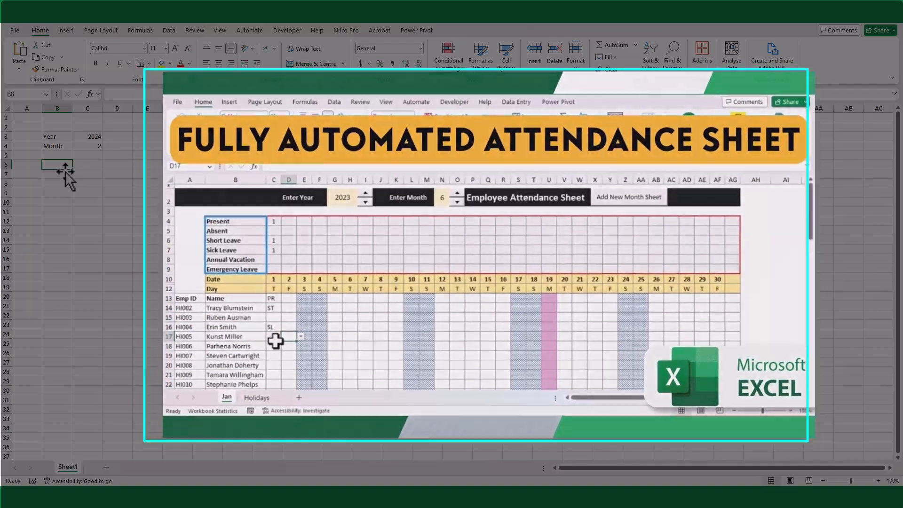
pyautogui.write('Name')
pyautogui.press('Tab')
pyautogui.write('=date')
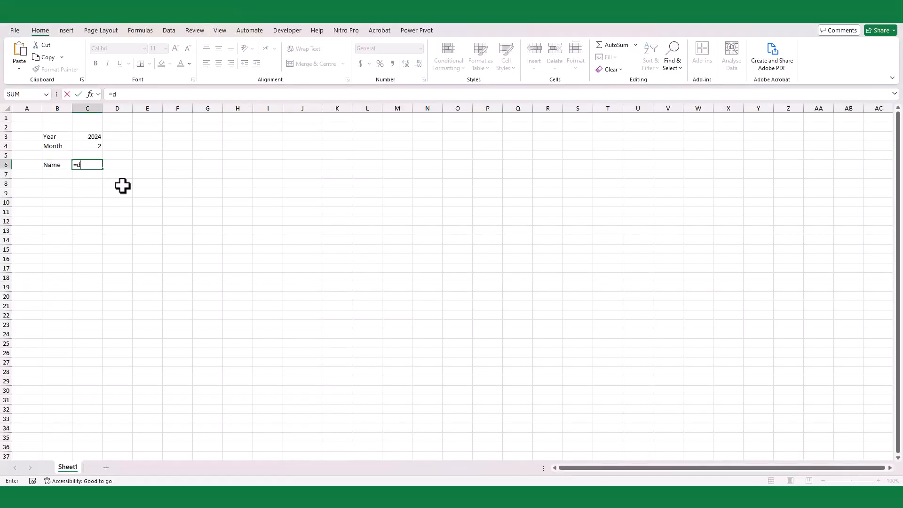
pyautogui.press('Tab')
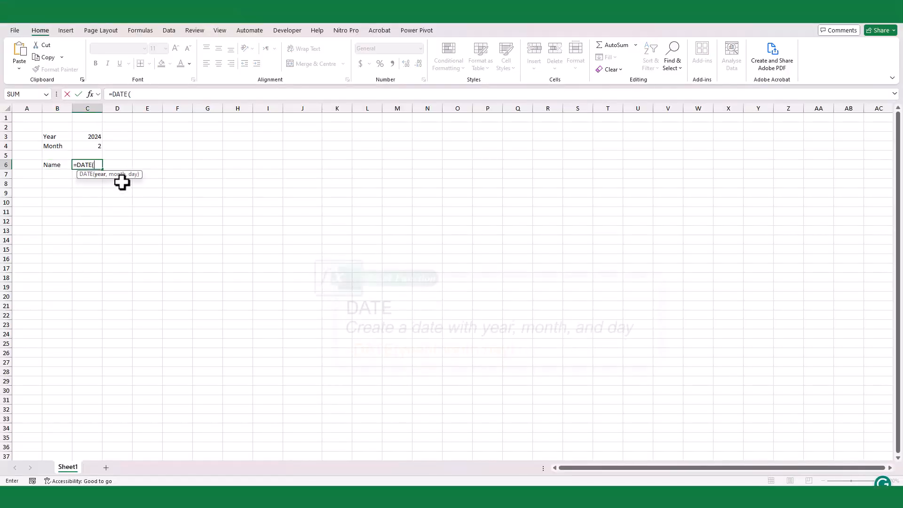
pyautogui.click(86, 137)
pyautogui.write(',')
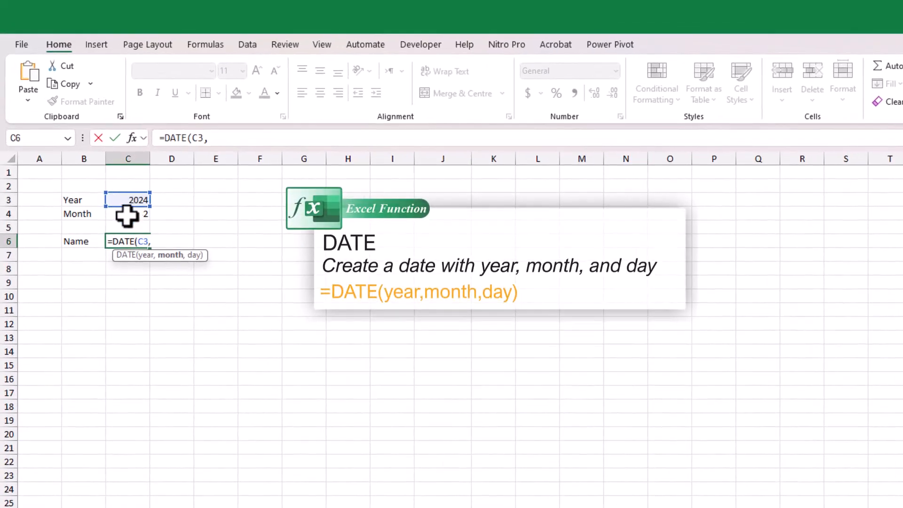
pyautogui.click(127, 215)
pyautogui.write(',')
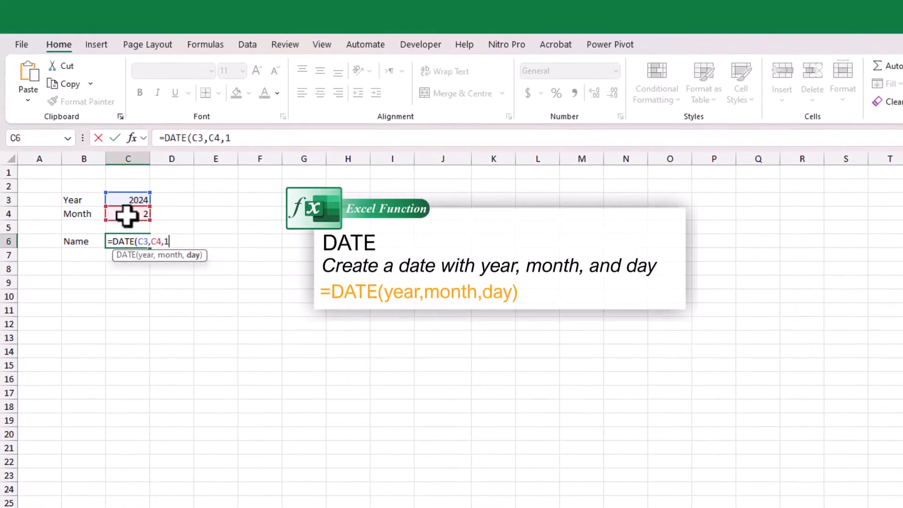
pyautogui.write('1')
pyautogui.press('Return')
# Enter the next-day formula =C6+1 in D6.
pyautogui.click(128, 241)
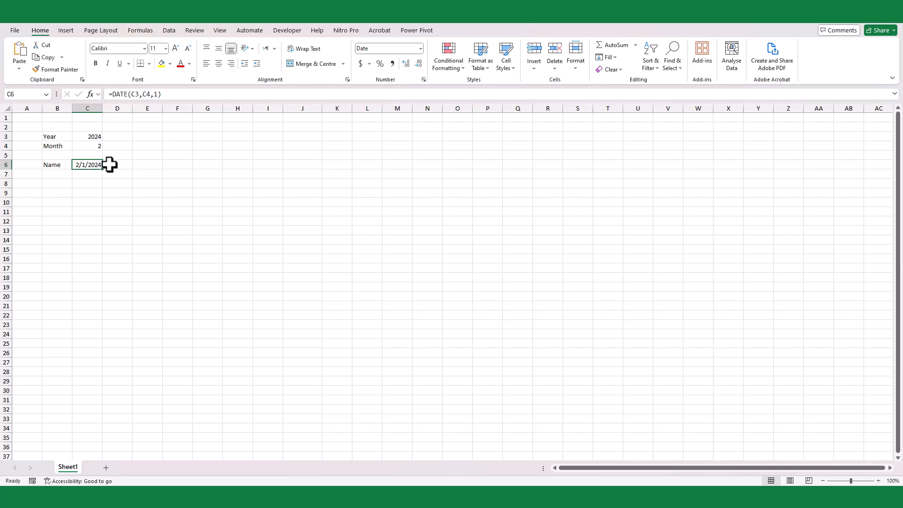
pyautogui.click(111, 166)
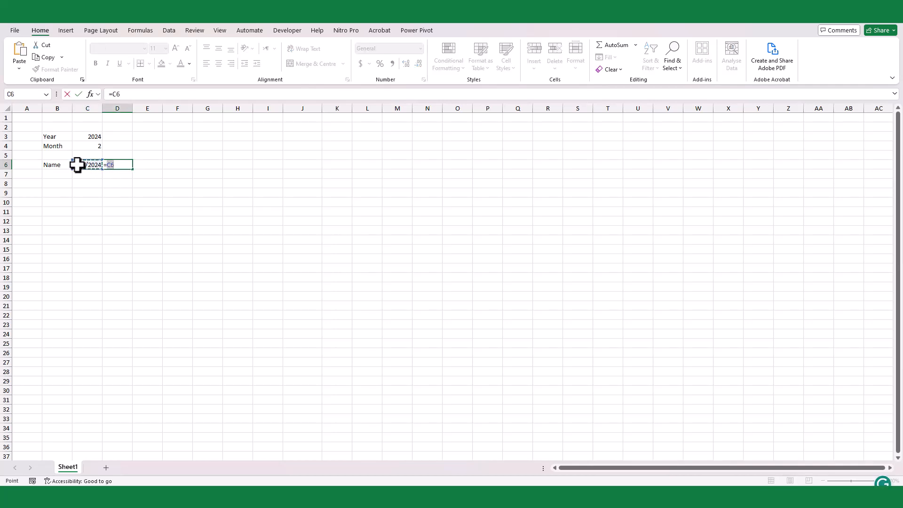
pyautogui.press('Return')
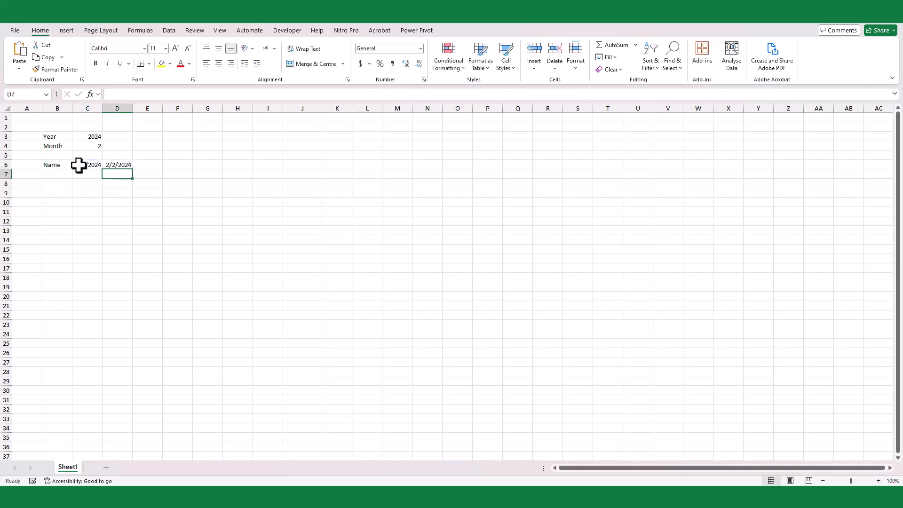
# Apply the custom number format d to the dates in C6:D6 so only the day number shows.
pyautogui.click(78, 165)
pyautogui.keyDown('shift'); pyautogui.click(123, 165); pyautogui.keyUp('shift')
pyautogui.rightClick(123, 165)
pyautogui.click(160, 397)
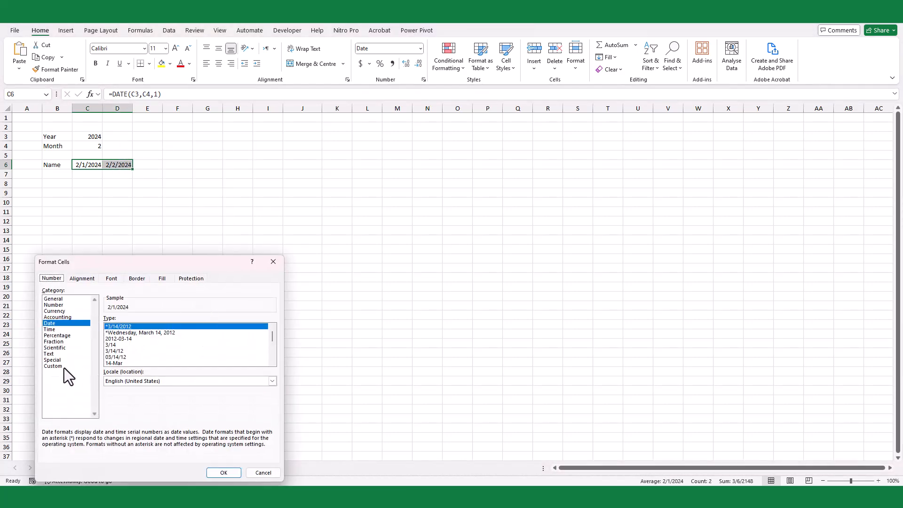
pyautogui.click(63, 367)
pyautogui.doubleClick(133, 329)
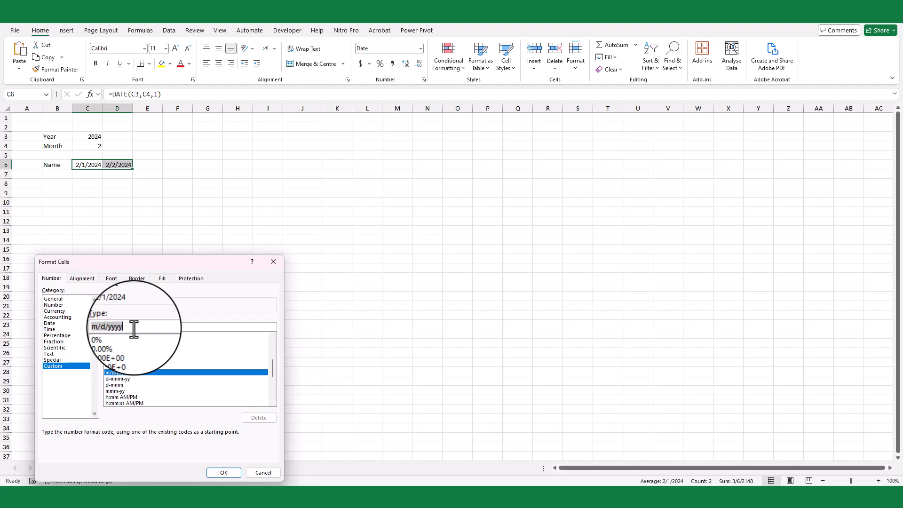
pyautogui.press('BackSpace')
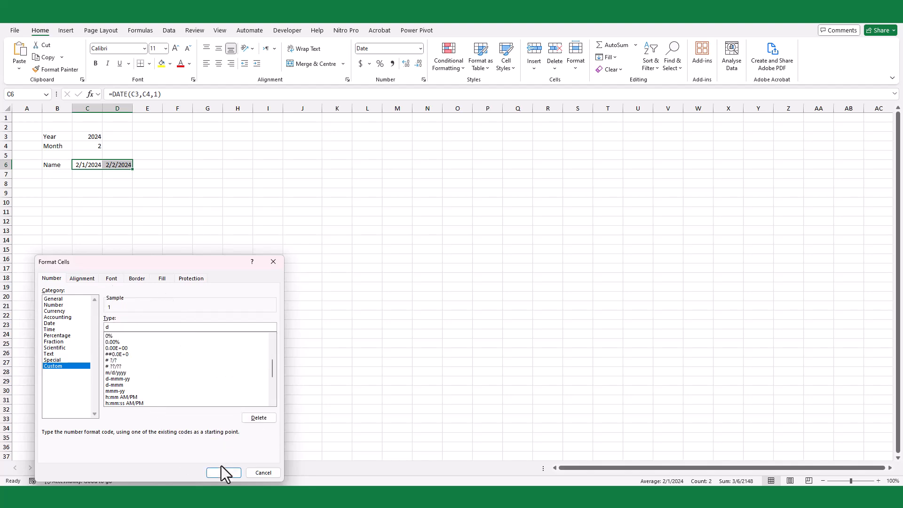
pyautogui.click(224, 473)
# Fill the next-day formula from D6 across to AG6 and narrow columns C through AG.
pyautogui.click(125, 165)
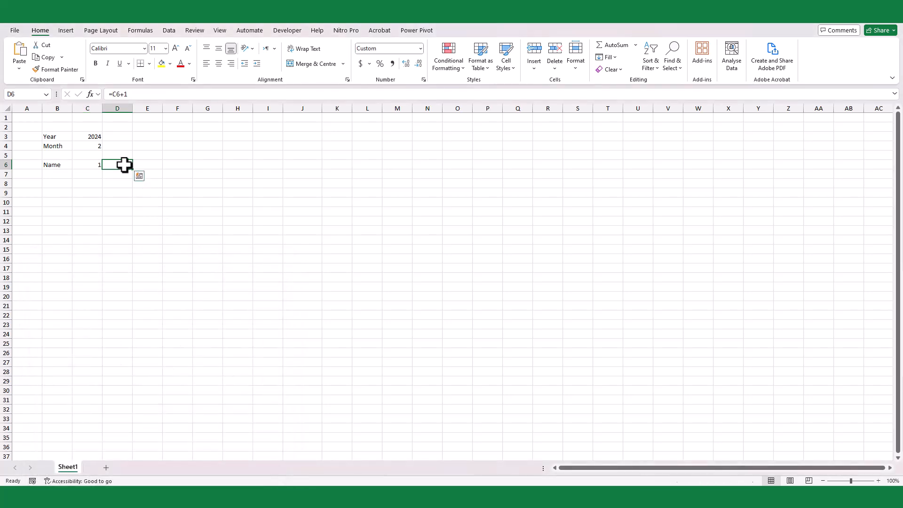
pyautogui.moveTo(133, 170); pyautogui.dragTo(264, 170)
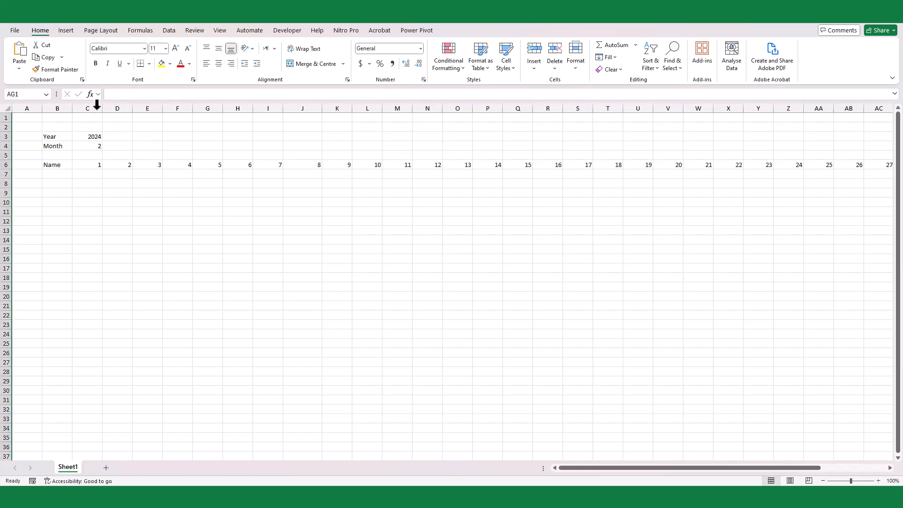
pyautogui.click(89, 104)
pyautogui.hotkey('ctrl', 'shift', 'Right')
pyautogui.moveTo(102, 108); pyautogui.dragTo(93, 146)
# Merge and centre the year value across C3:D3 and the month value across C4:D4.
pyautogui.click(313, 64)
pyautogui.click(312, 64)
pyautogui.click(236, 215)
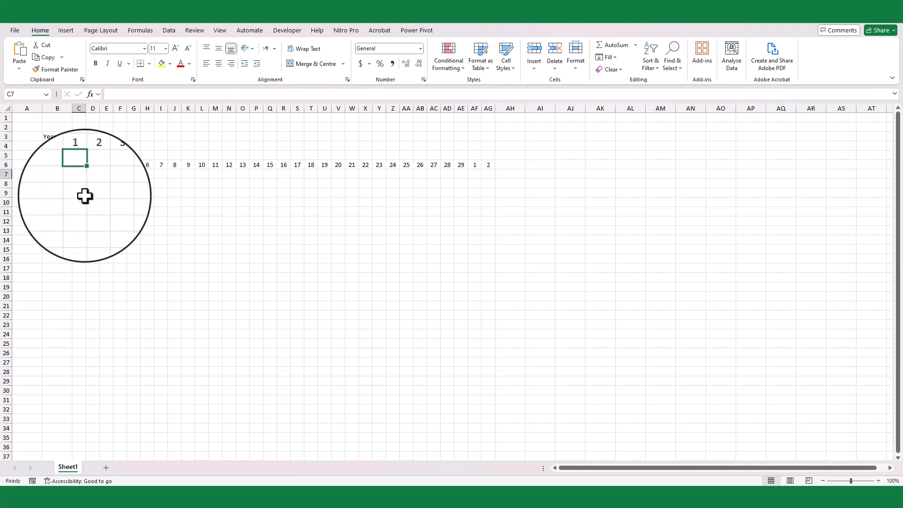
# Enter the weekday formula =TEXT(C6,"ddd") in C7 and fill it across to AG7.
pyautogui.write('=TEXT(')
pyautogui.click(78, 164)
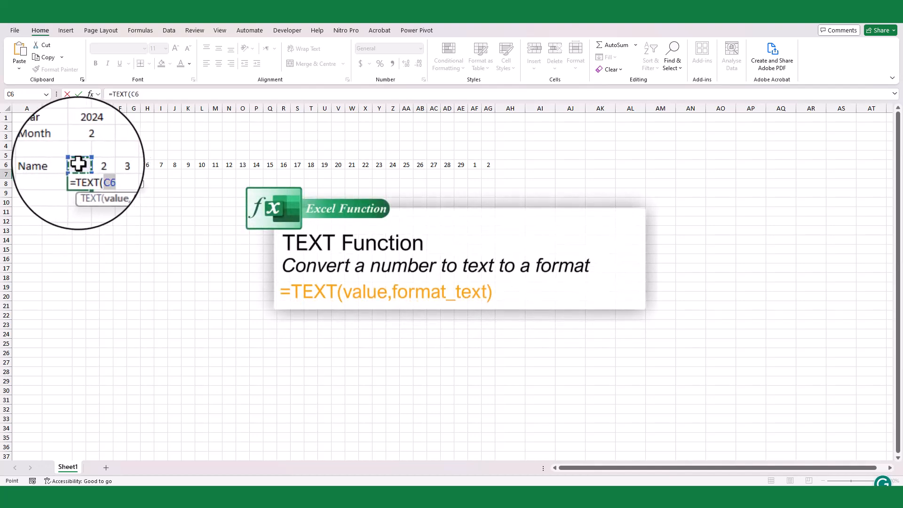
pyautogui.write(',"ddd")')
pyautogui.press('Return')
pyautogui.click(80, 175)
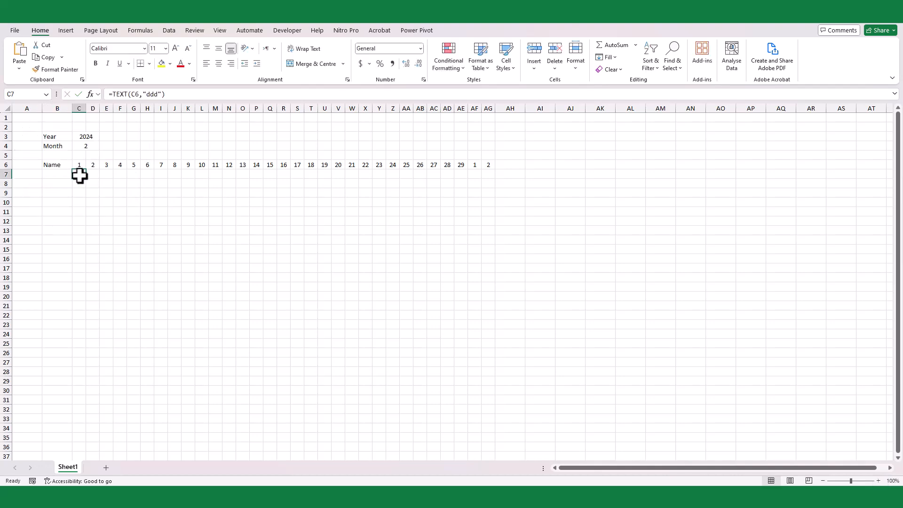
pyautogui.moveTo(89, 181); pyautogui.dragTo(488, 187)
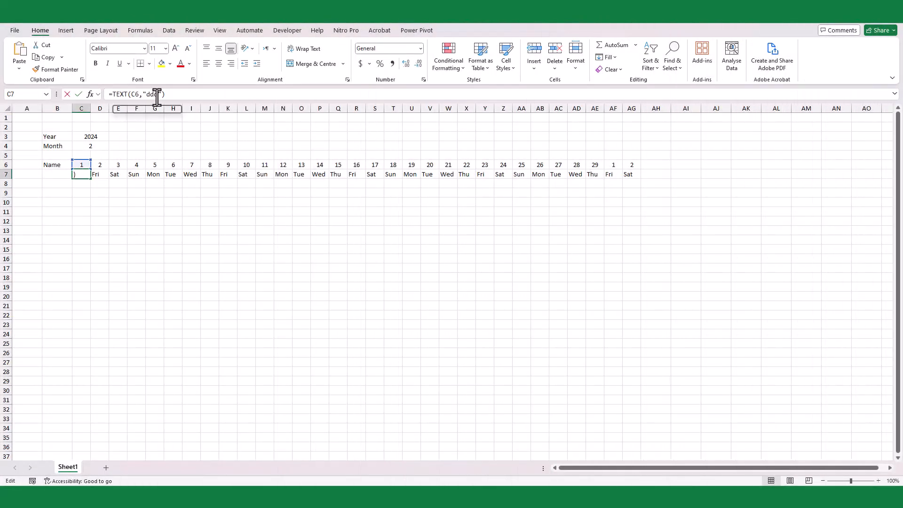
# Wrap the weekday formula in C7 with LEFT so it reads =LEFT(TEXT(C6,"ddd"),1).
pyautogui.click(158, 94)
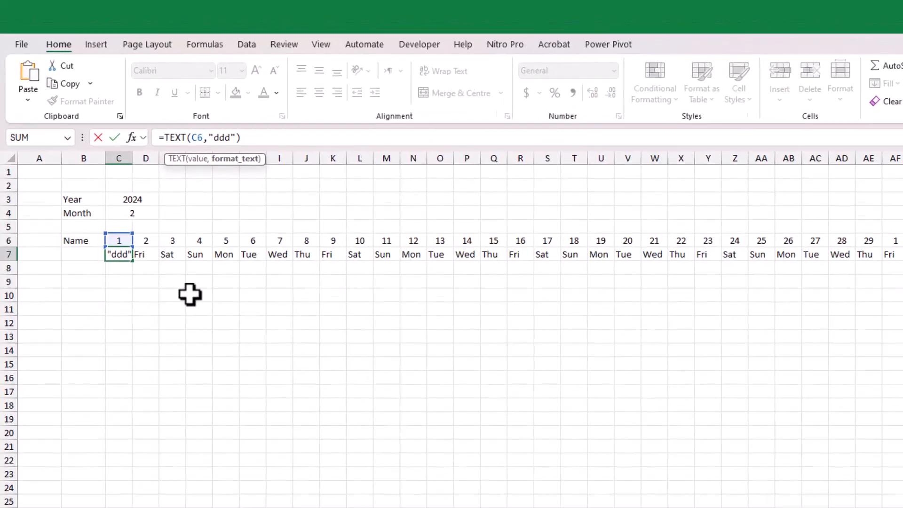
pyautogui.press('Home')
pyautogui.press('Right')
pyautogui.write('lef')
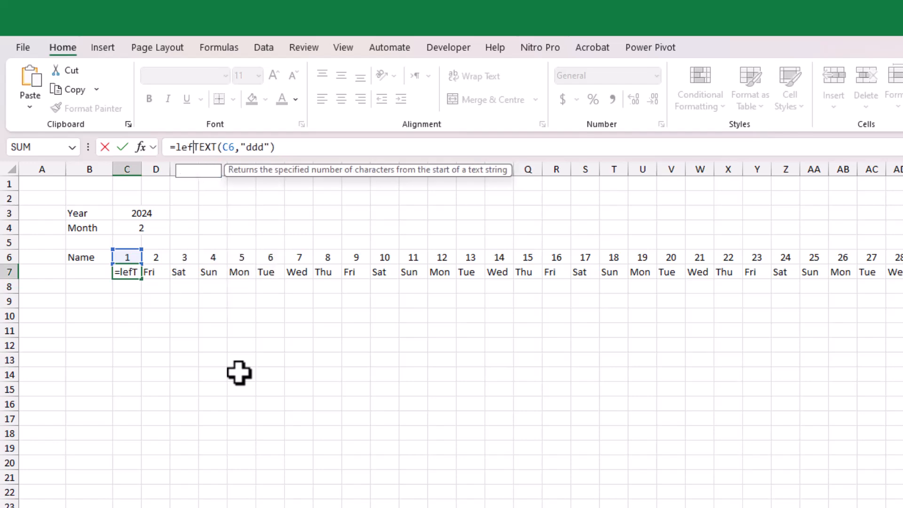
pyautogui.press('Tab')
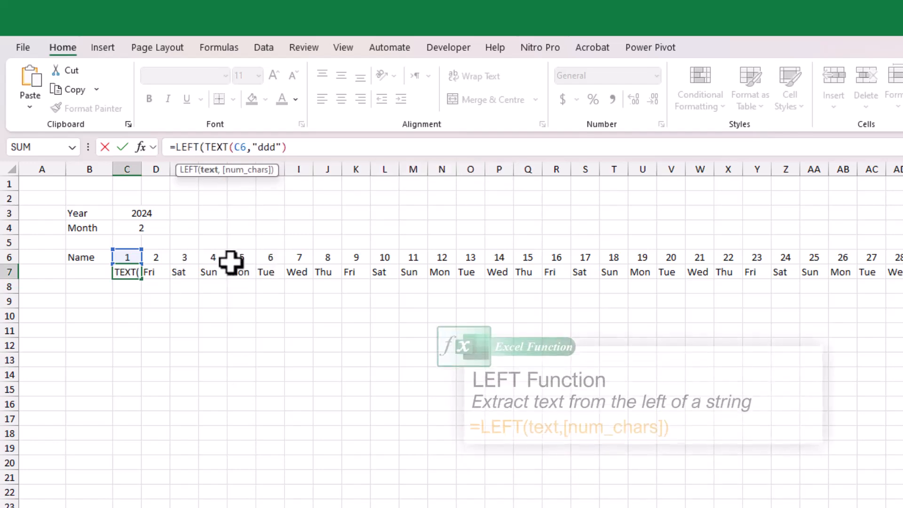
pyautogui.click(292, 147)
pyautogui.write(',1)')
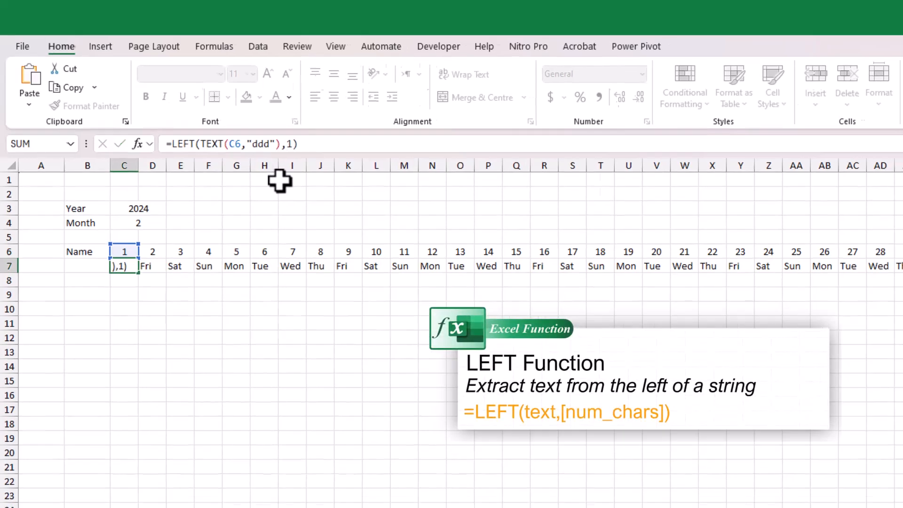
pyautogui.press('Return')
# Fill the one-letter weekday formula from C7 across to AG7 and centre the row's text.
pyautogui.click(81, 175)
pyautogui.moveTo(91, 179); pyautogui.dragTo(637, 181)
pyautogui.click(224, 64)
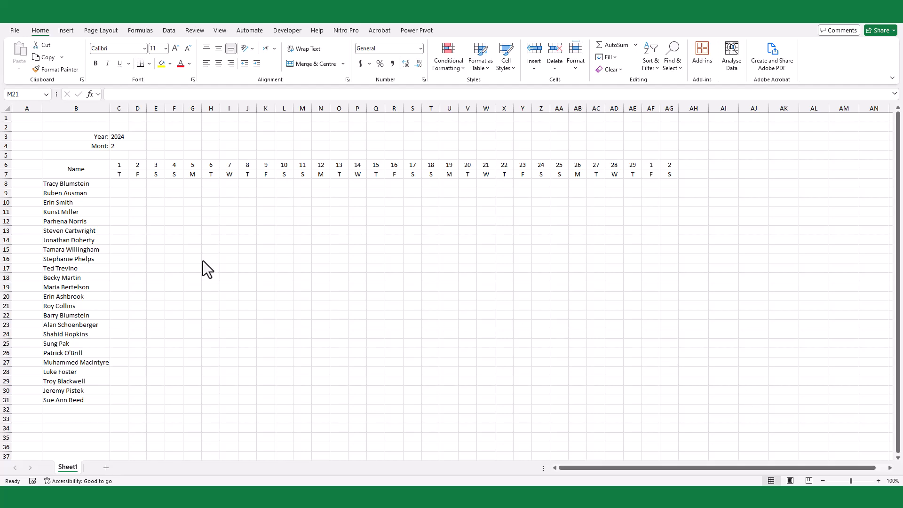
pyautogui.click(122, 185)
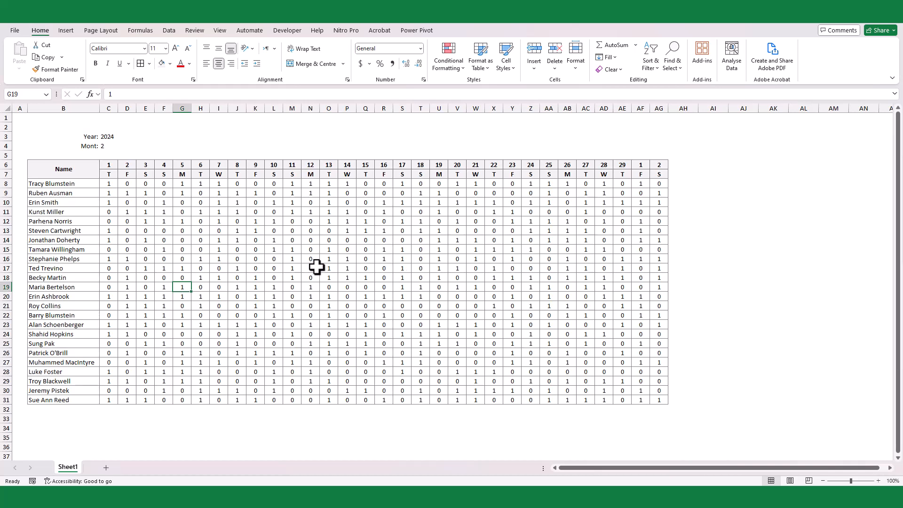
pyautogui.click(232, 231)
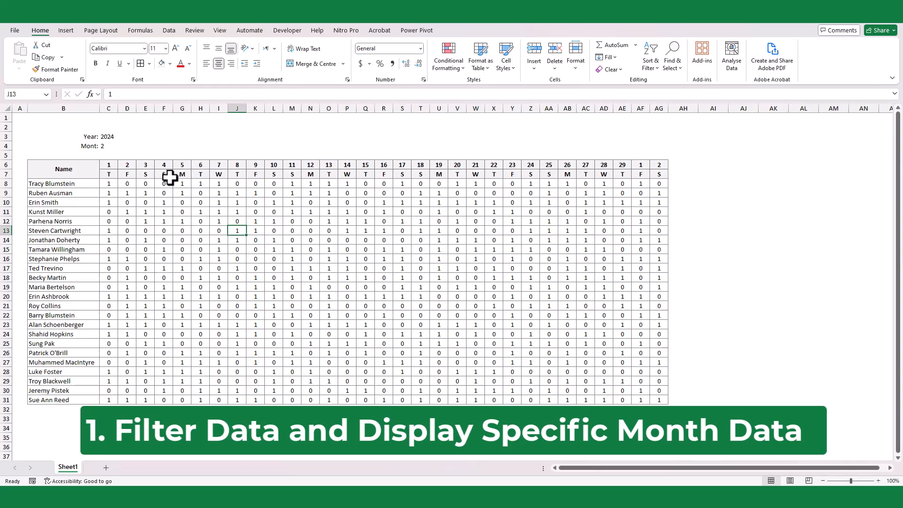
# Create a formula-based conditional formatting rule for C6:AG31 with the formula =month(C$6)<>$C$4.
pyautogui.click(150, 174)
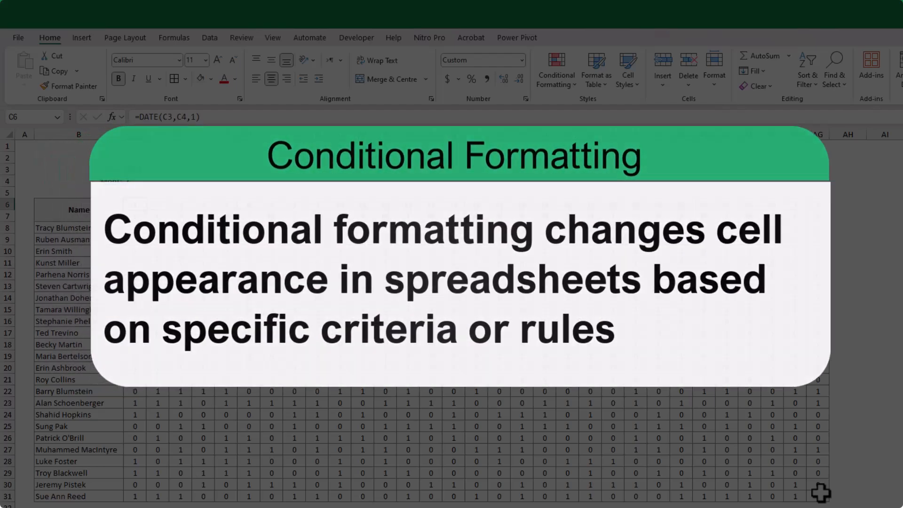
pyautogui.keyDown('shift'); pyautogui.click(821, 493); pyautogui.keyUp('shift')
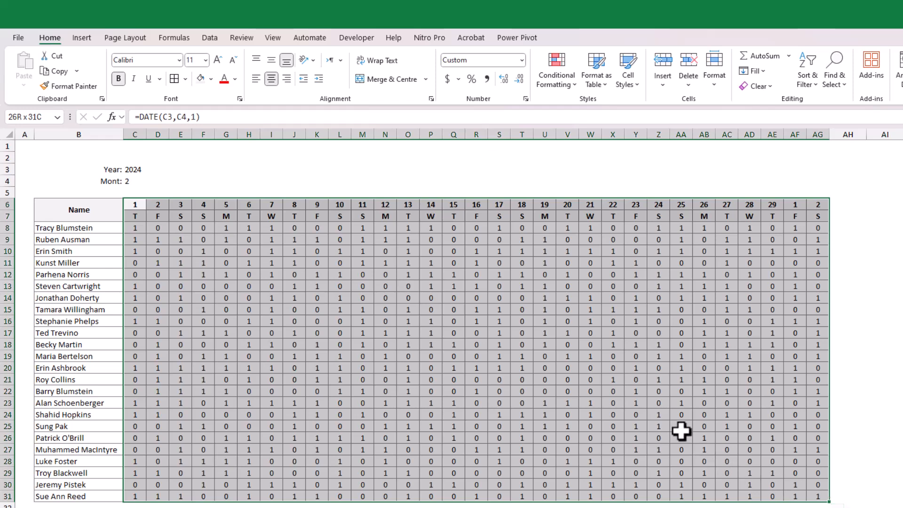
pyautogui.click(555, 81)
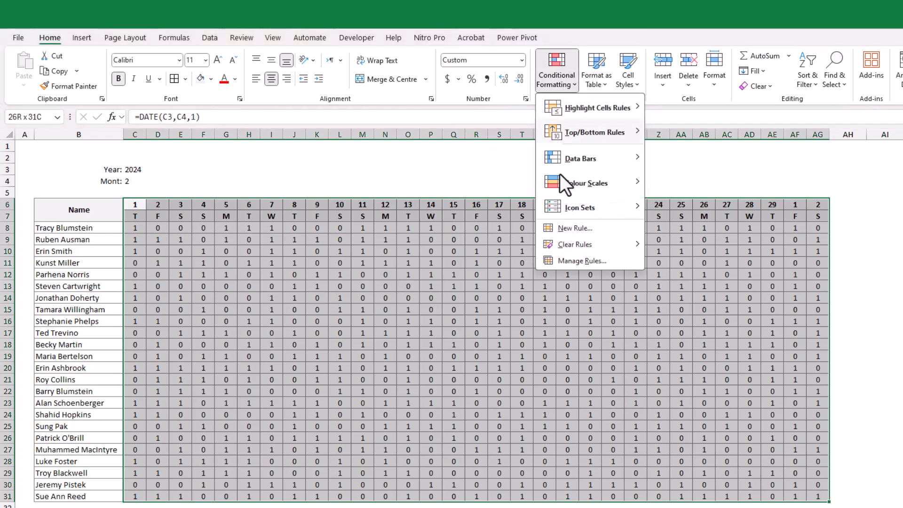
pyautogui.moveTo(578, 244)
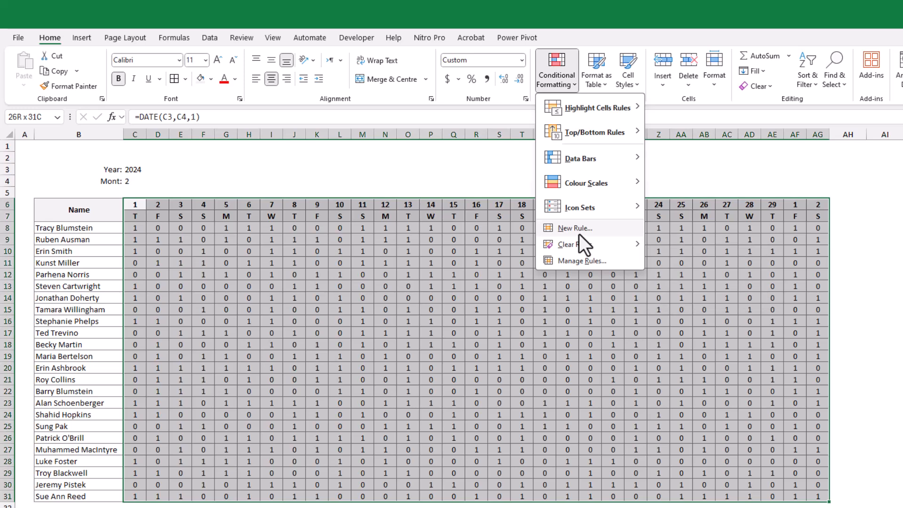
pyautogui.click(579, 232)
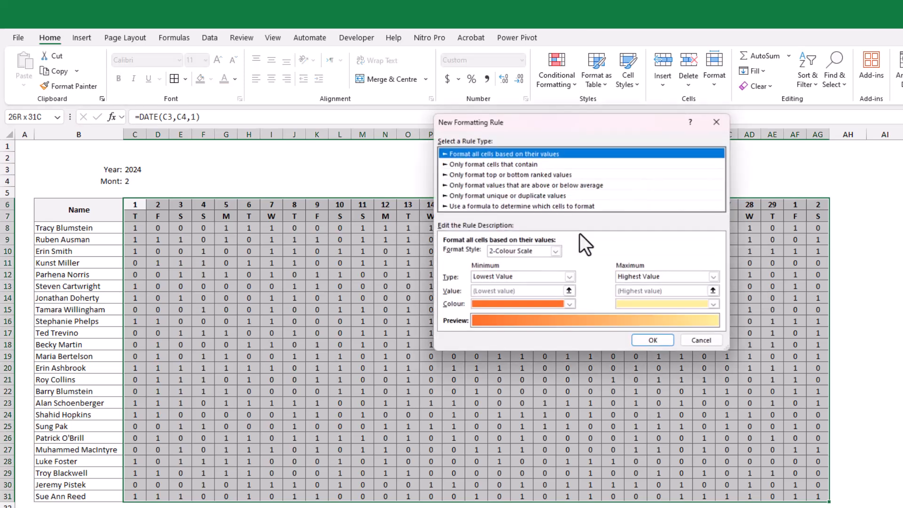
pyautogui.click(489, 206)
pyautogui.click(483, 256)
pyautogui.write('=month($C$6')
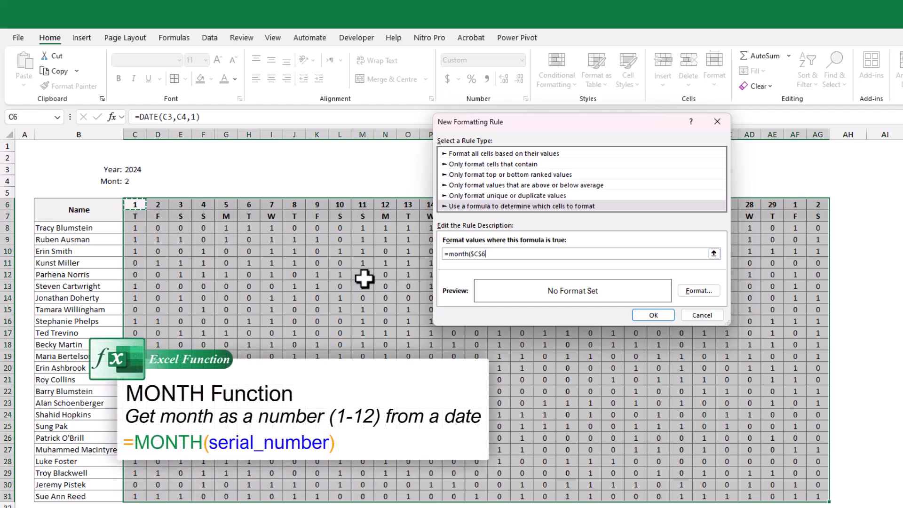
pyautogui.press('F4')
pyautogui.write(')<>')
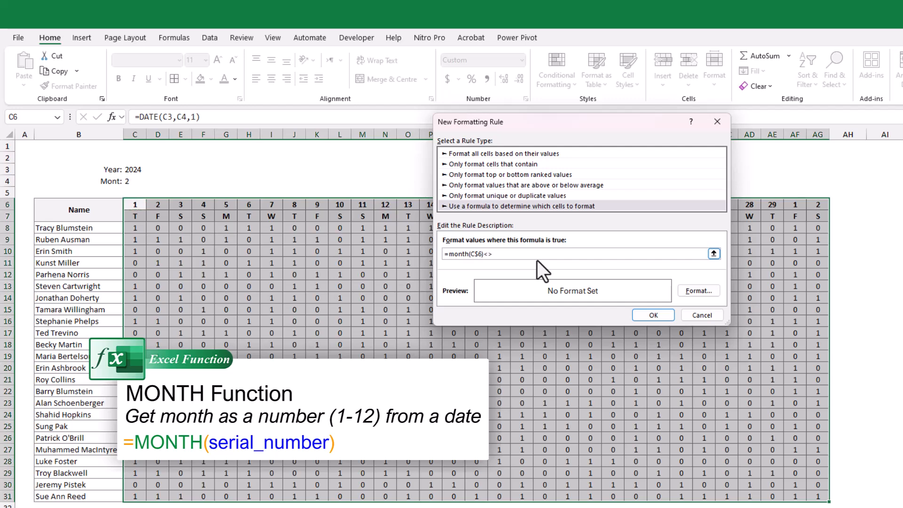
pyautogui.click(131, 182)
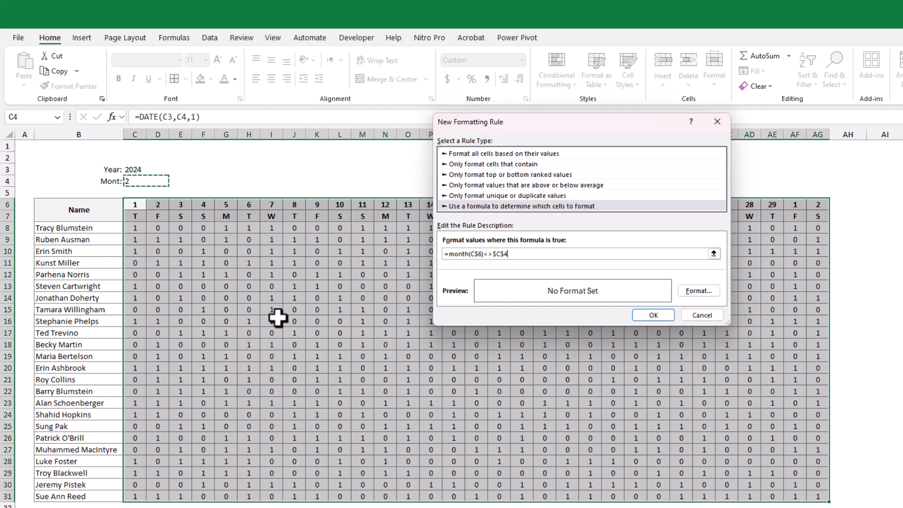
# Give the month-mismatch rule a white font colour and apply it to the selected range.
pyautogui.click(697, 290)
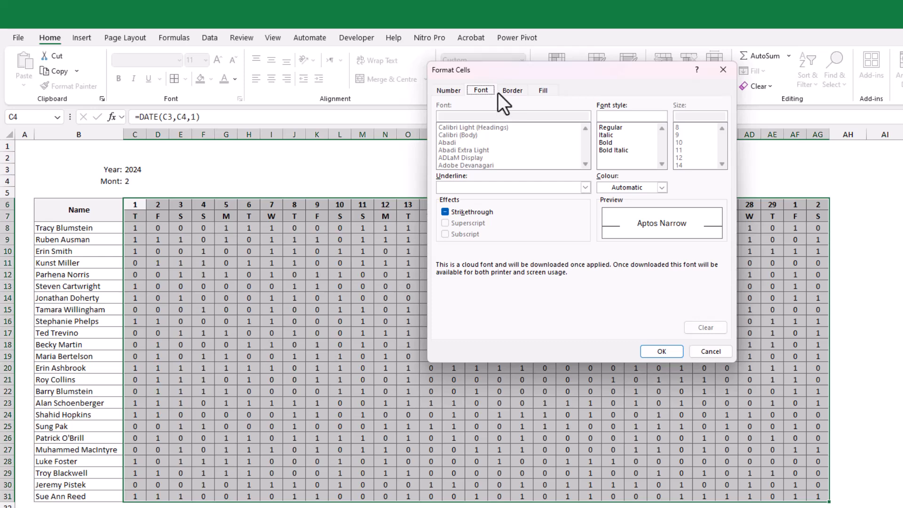
pyautogui.click(645, 185)
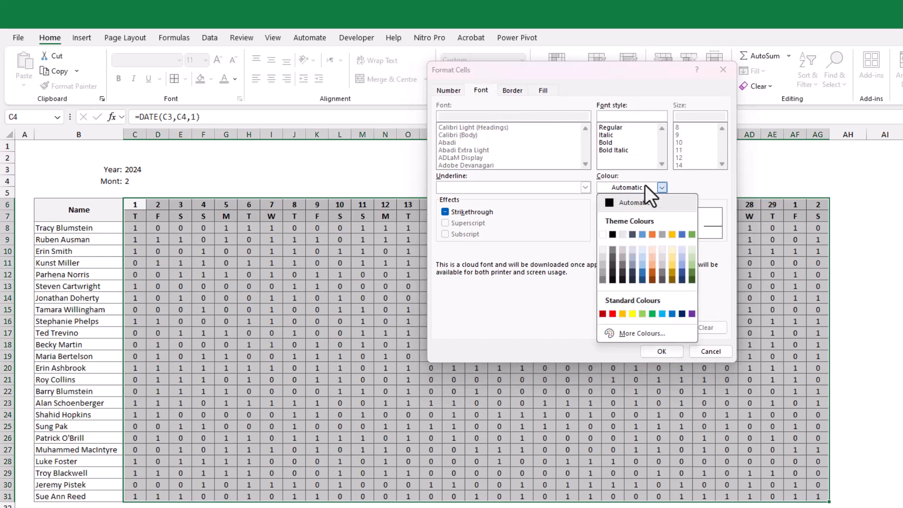
pyautogui.click(603, 234)
pyautogui.click(661, 351)
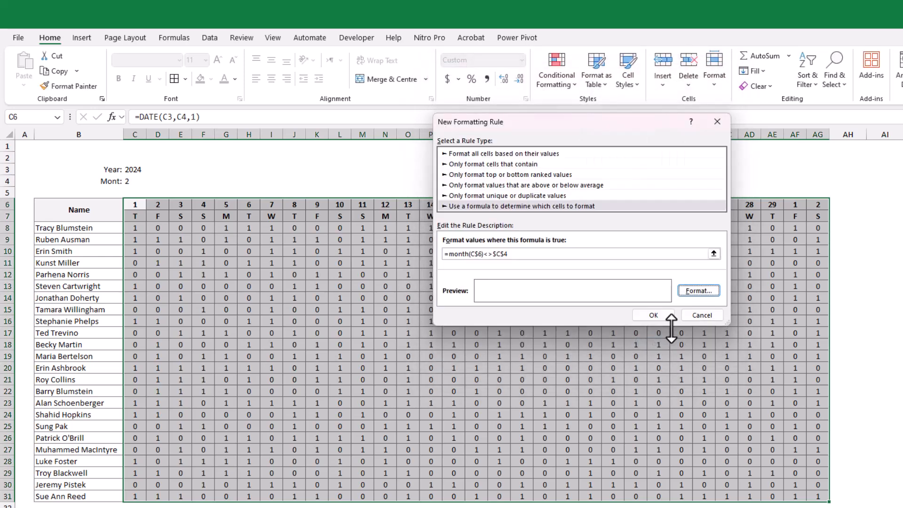
pyautogui.click(661, 316)
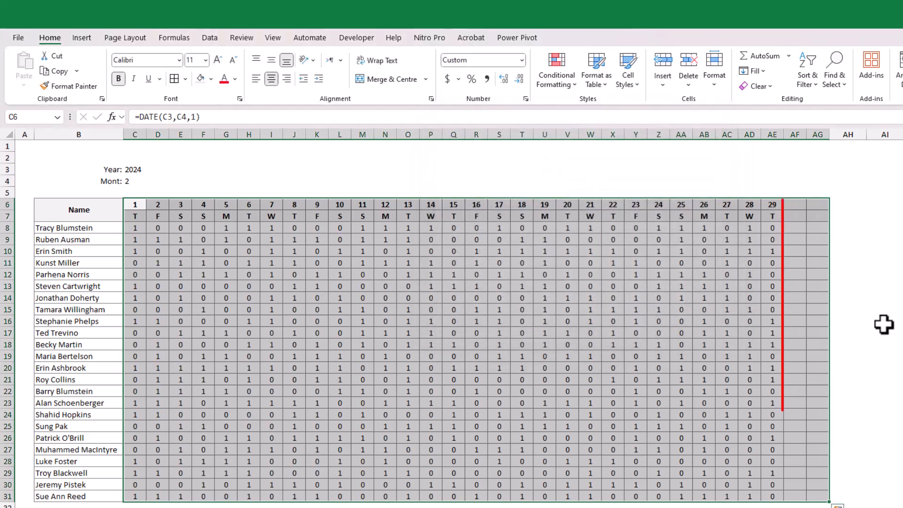
# Change the month in C4 to 3 to test how the date columns respond.
pyautogui.click(884, 321)
pyautogui.click(869, 448)
pyautogui.click(135, 187)
pyautogui.write('3')
pyautogui.press('Return')
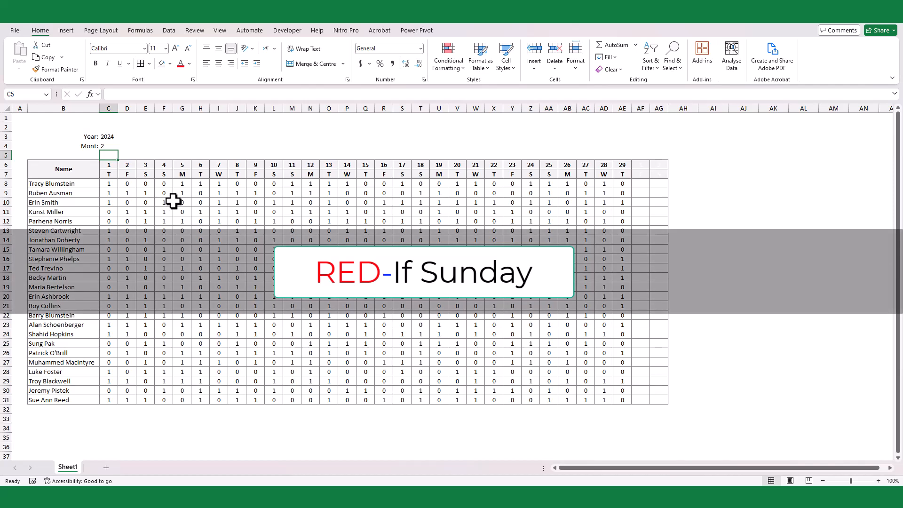
# Enter =WEEKDAY(C6) in C5 above the dates and fill it across to AG5.
pyautogui.write('=week')
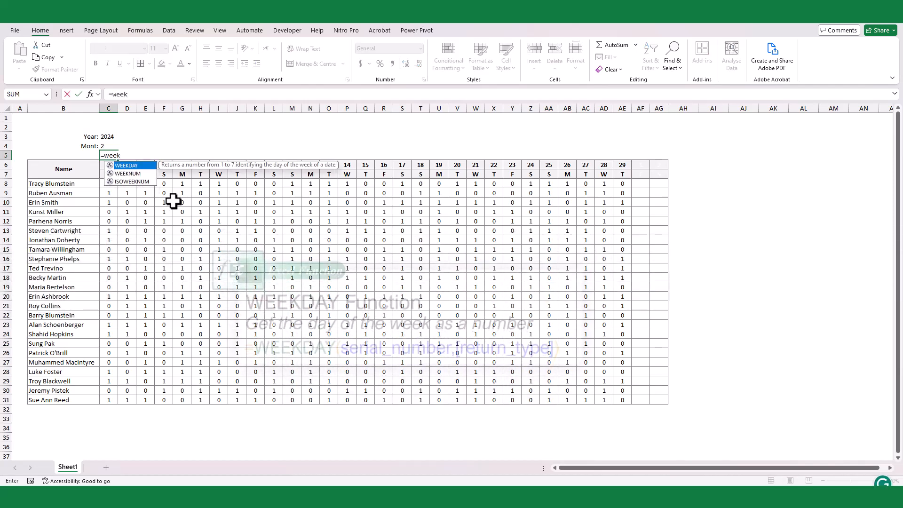
pyautogui.press('Tab')
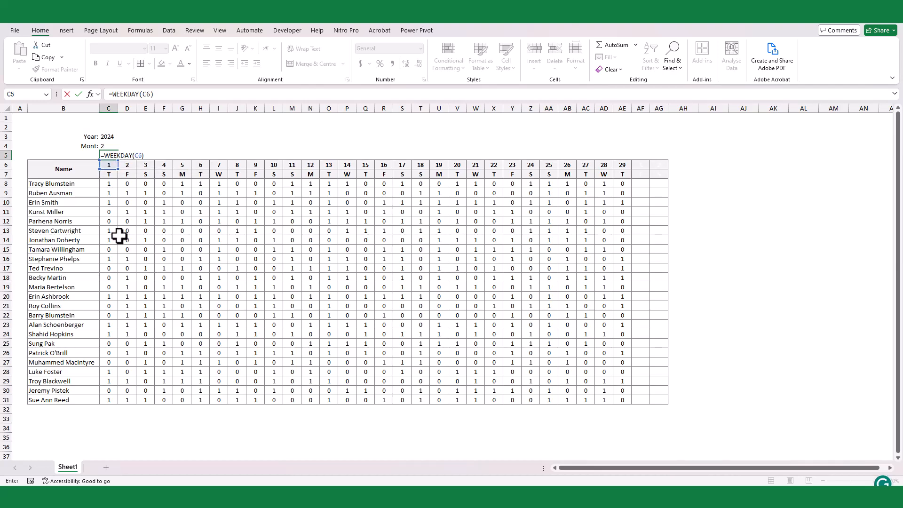
pyautogui.press('Return')
pyautogui.click(113, 156)
pyautogui.moveTo(117, 160); pyautogui.dragTo(660, 174)
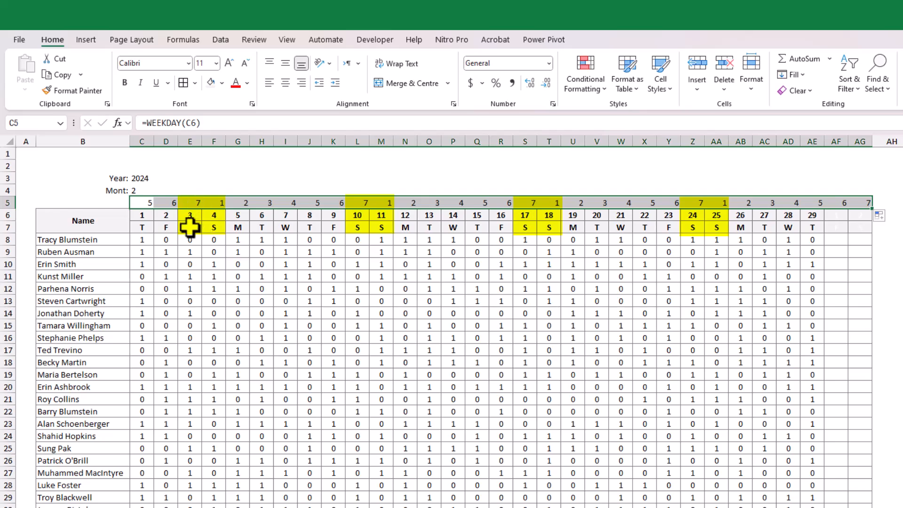
pyautogui.click(190, 202)
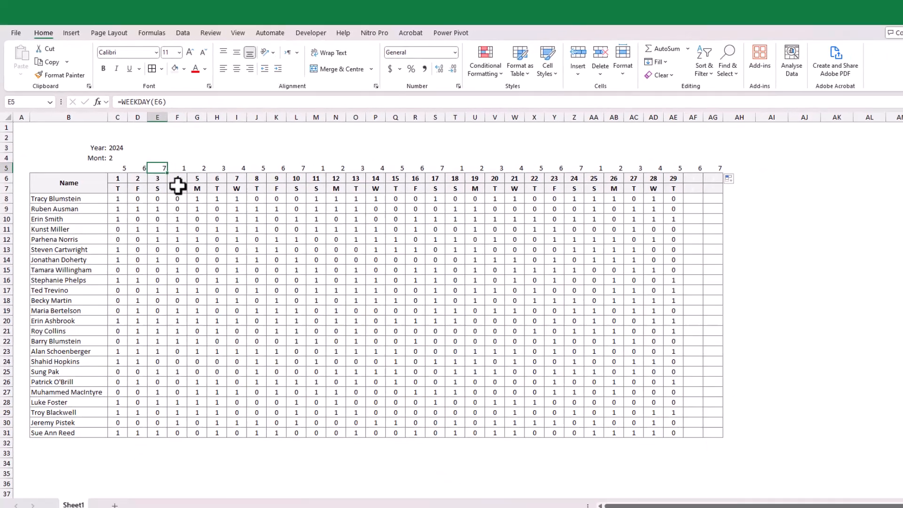
# Create another formula-based conditional formatting rule for C6:AG31 with the formula =weekday(C$6)=7 to target Saturdays.
pyautogui.click(211, 222)
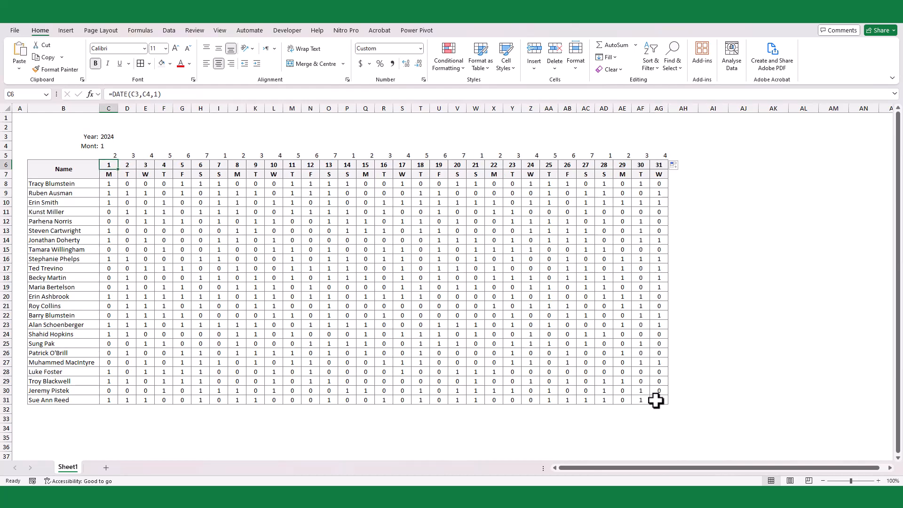
pyautogui.keyDown('shift'); pyautogui.click(656, 400); pyautogui.keyUp('shift')
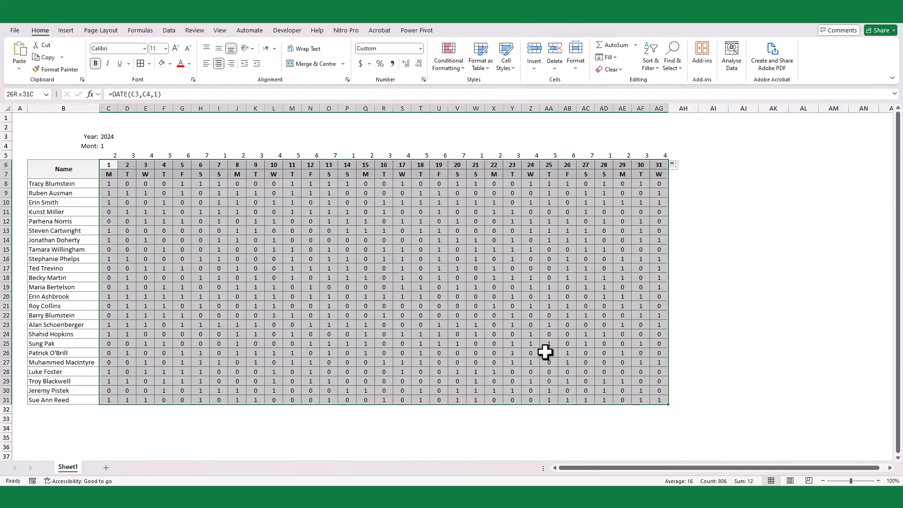
pyautogui.click(443, 61)
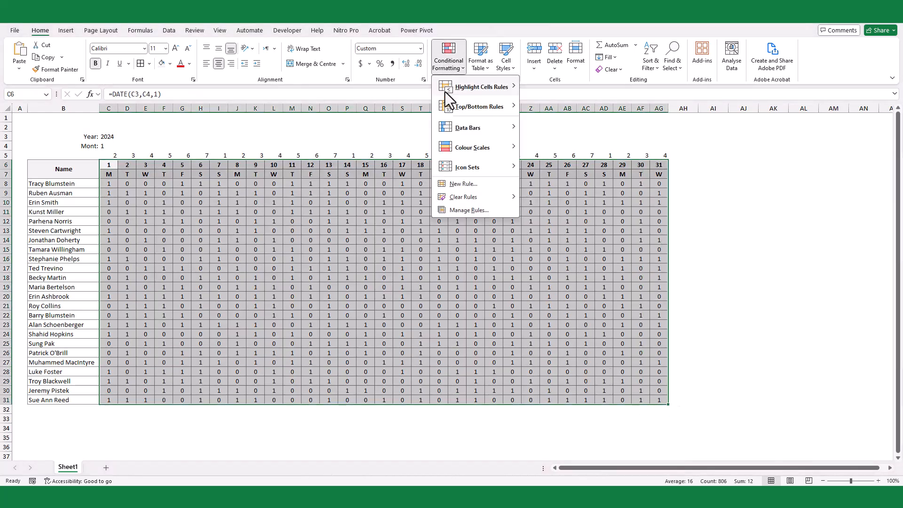
pyautogui.click(464, 184)
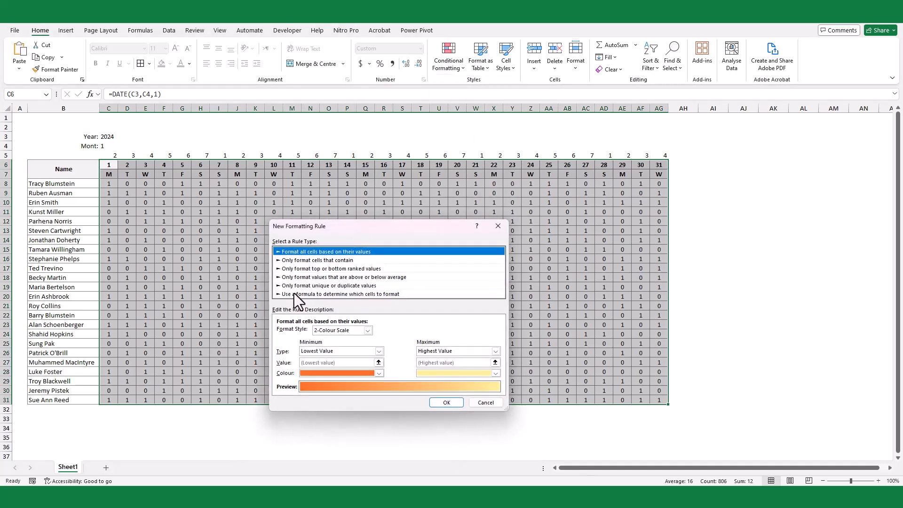
pyautogui.click(295, 294)
pyautogui.click(294, 332)
pyautogui.write('=week')
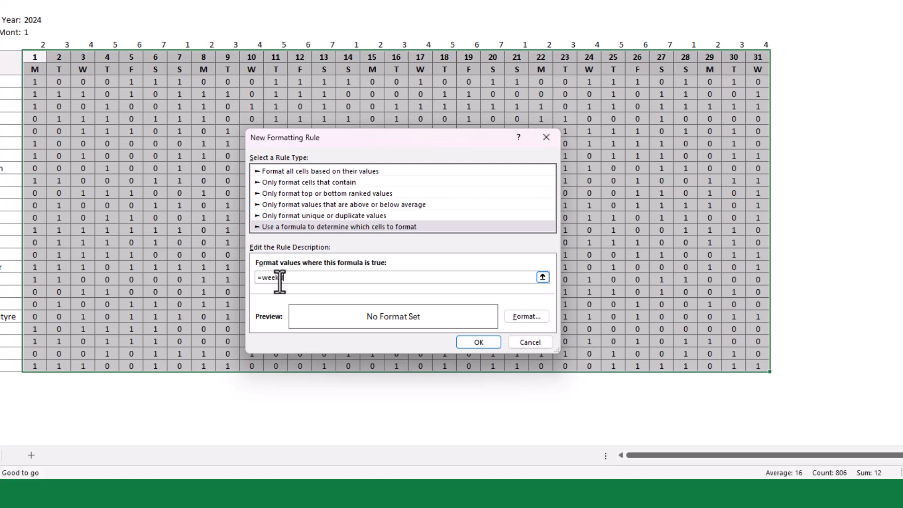
pyautogui.write('day(')
pyautogui.click(41, 57)
pyautogui.press('F4')
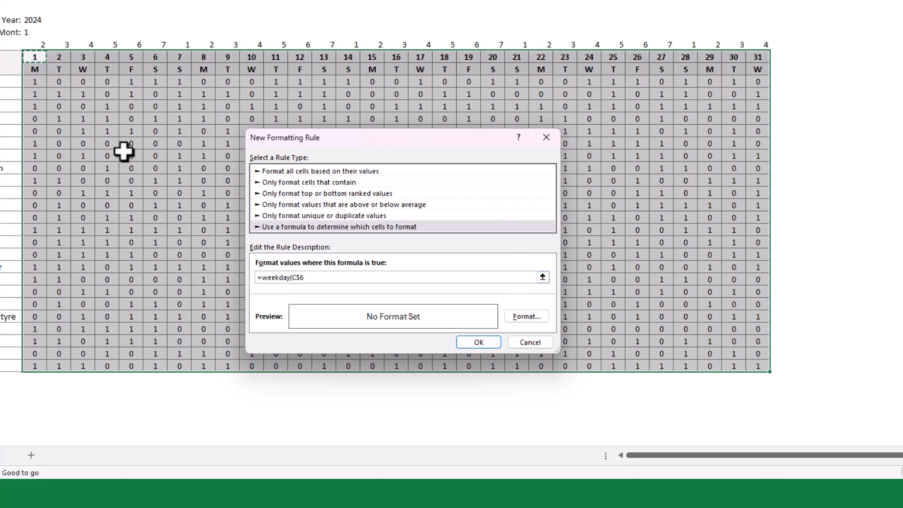
pyautogui.write(')=7')
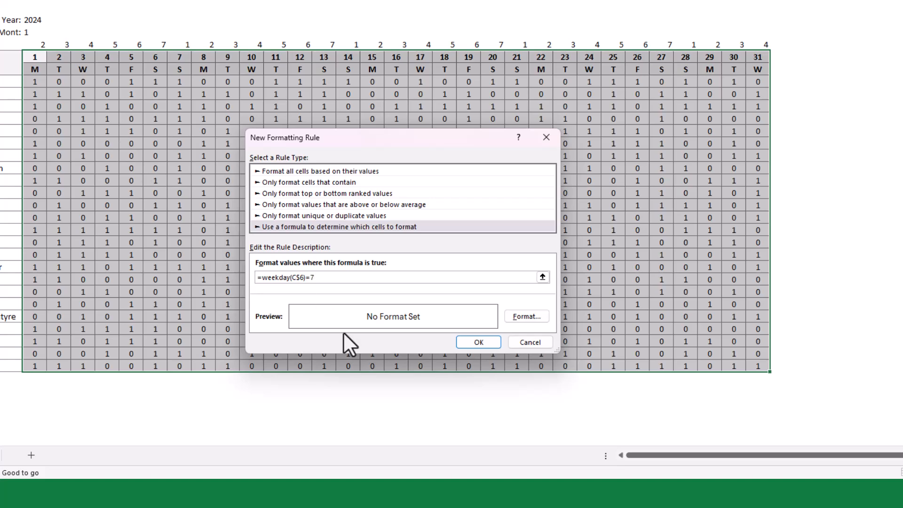
# Give the Saturday rule a blue font colour and apply it to the selected range.
pyautogui.click(544, 315)
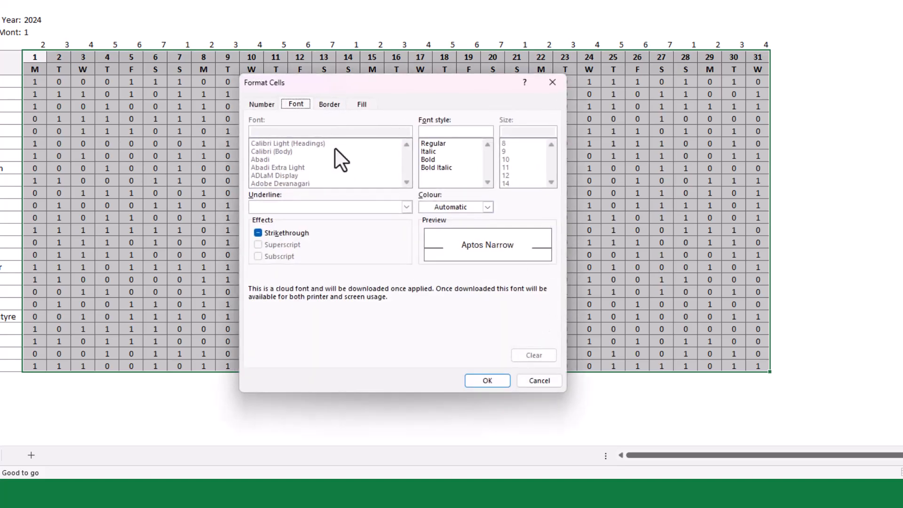
pyautogui.click(430, 208)
pyautogui.click(425, 377)
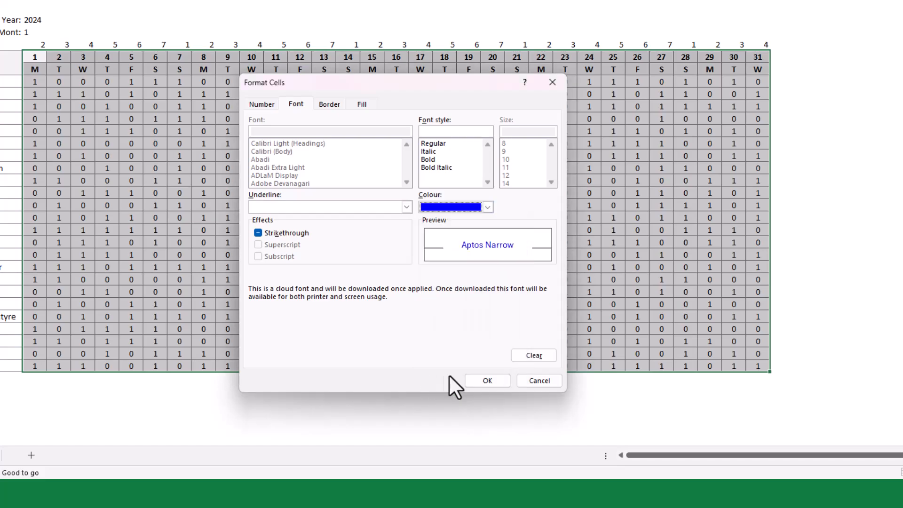
pyautogui.click(478, 379)
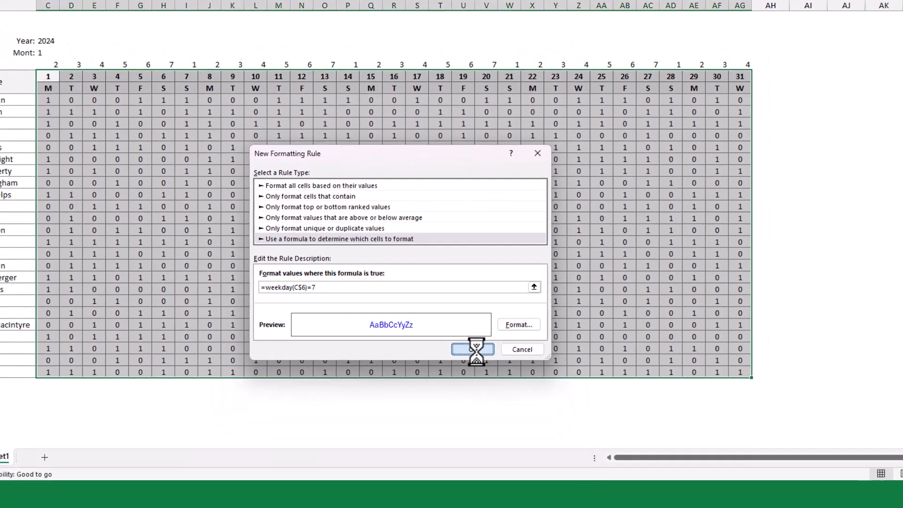
pyautogui.click(492, 341)
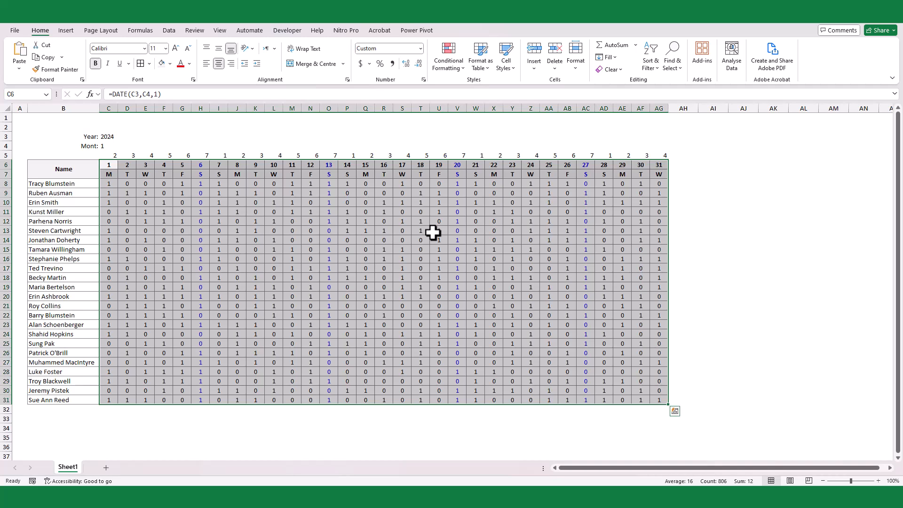
# Duplicate the Saturday rule in the rules manager and change the copy's formula to =WEEKDAY(C$6)=1 for Sundays.
pyautogui.click(449, 59)
pyautogui.click(463, 206)
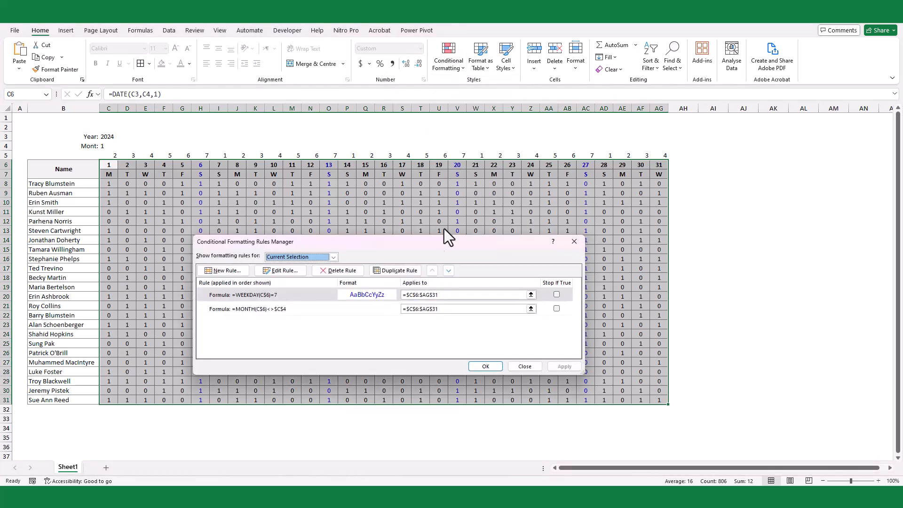
pyautogui.click(258, 296)
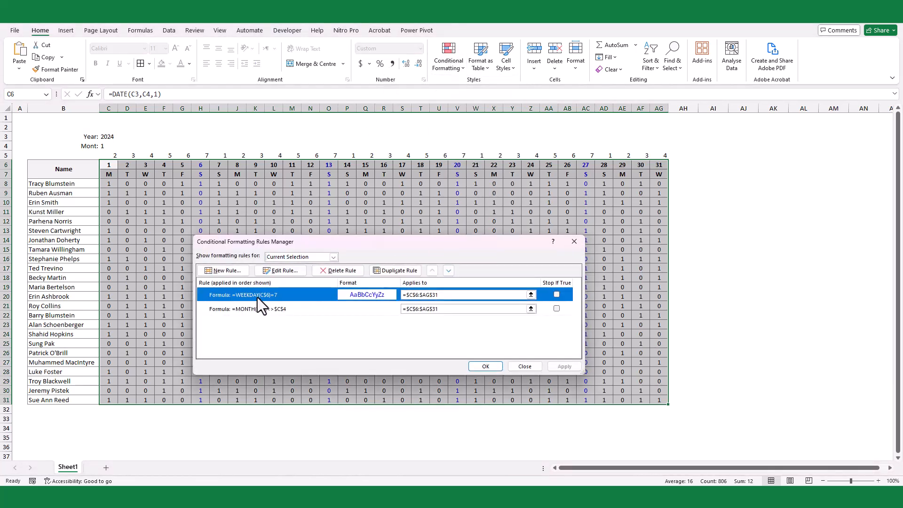
pyautogui.click(380, 272)
pyautogui.click(284, 272)
pyautogui.click(330, 333)
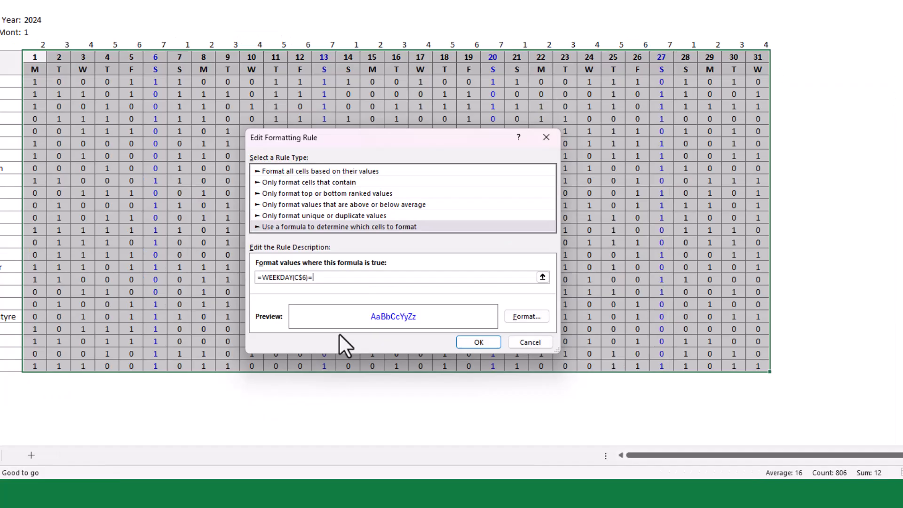
pyautogui.write('1')
# Set the Sunday rule's font colour to dark red and save the edited rule.
pyautogui.click(508, 316)
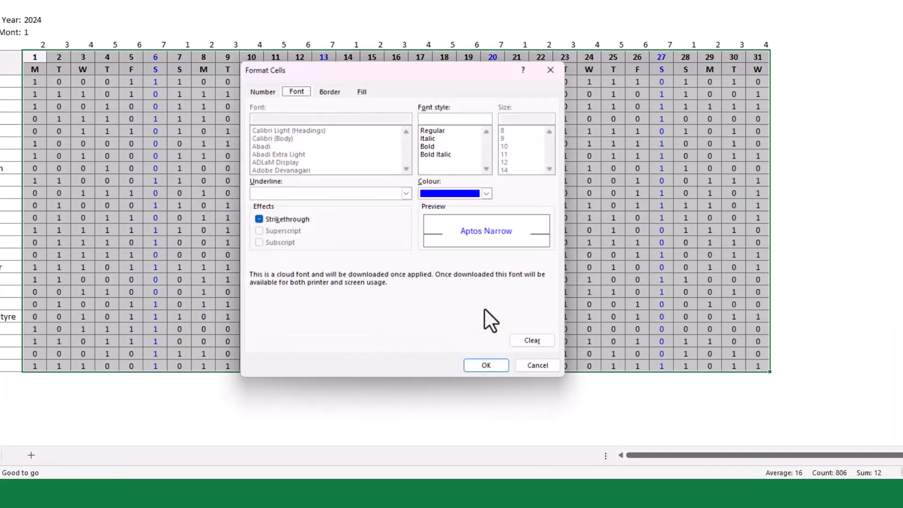
pyautogui.click(446, 194)
pyautogui.click(424, 326)
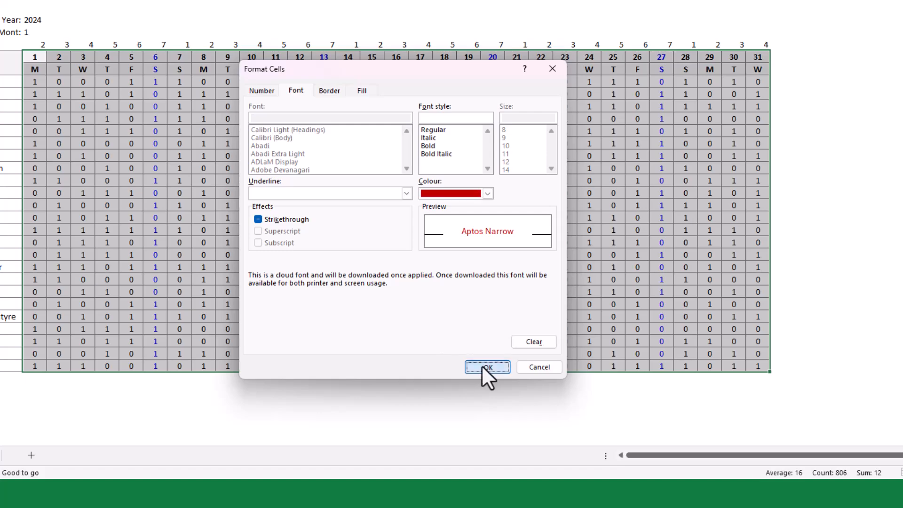
pyautogui.click(484, 368)
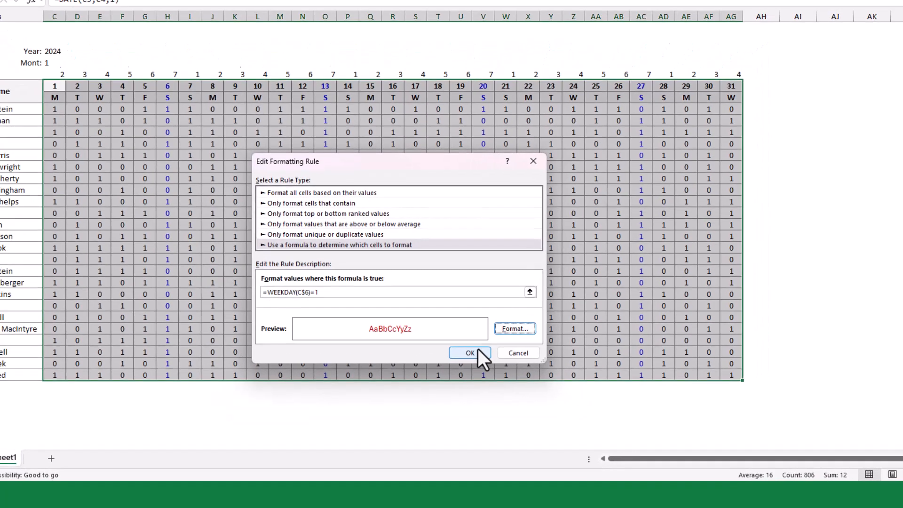
pyautogui.click(490, 342)
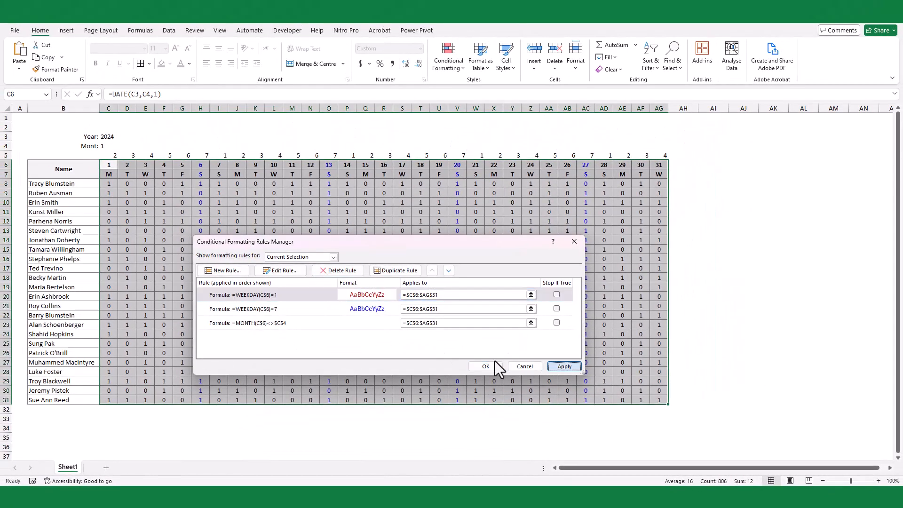
# Confirm the weekend formatting rules and set the month in C4 to 2.
pyautogui.click(487, 366)
pyautogui.click(105, 147)
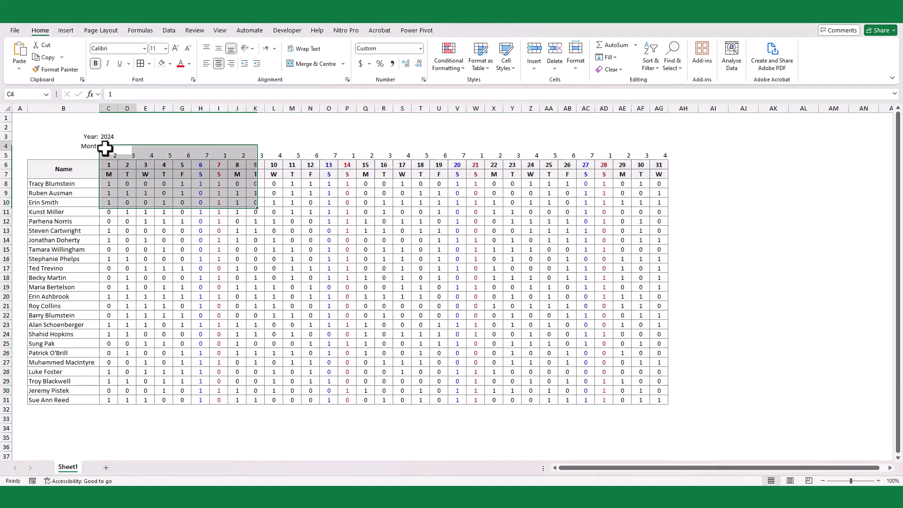
pyautogui.write('2')
pyautogui.press('Return')
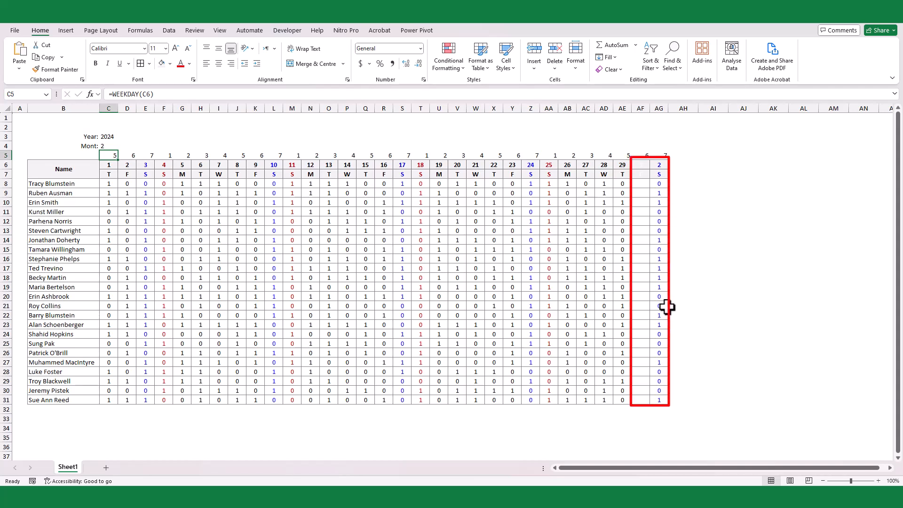
# Move the =MONTH(C$6)<>$C$4 conditional formatting rule for C6:AG31 above both weekday rules and apply the new order.
pyautogui.moveTo(107, 165)
pyautogui.mouseDown()
pyautogui.moveTo(580, 401)
pyautogui.moveTo(659, 400)
pyautogui.mouseUp()
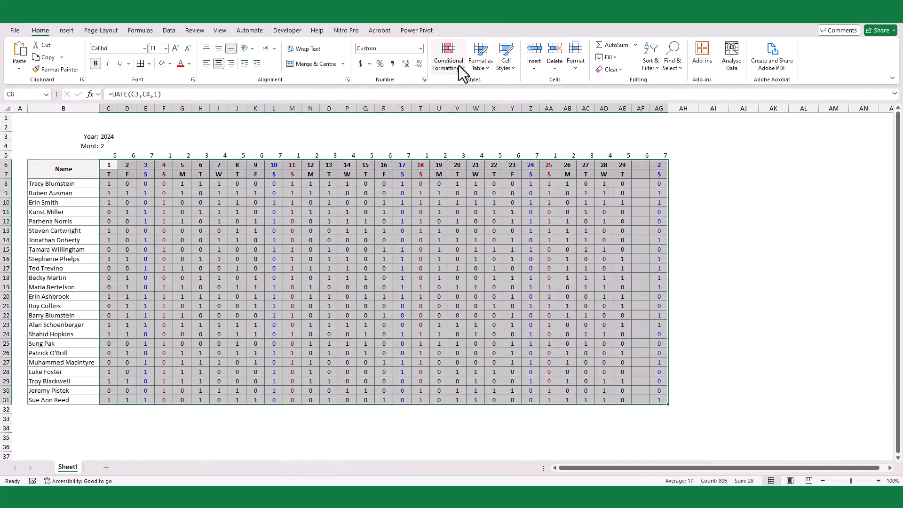
pyautogui.click(464, 66)
pyautogui.click(477, 211)
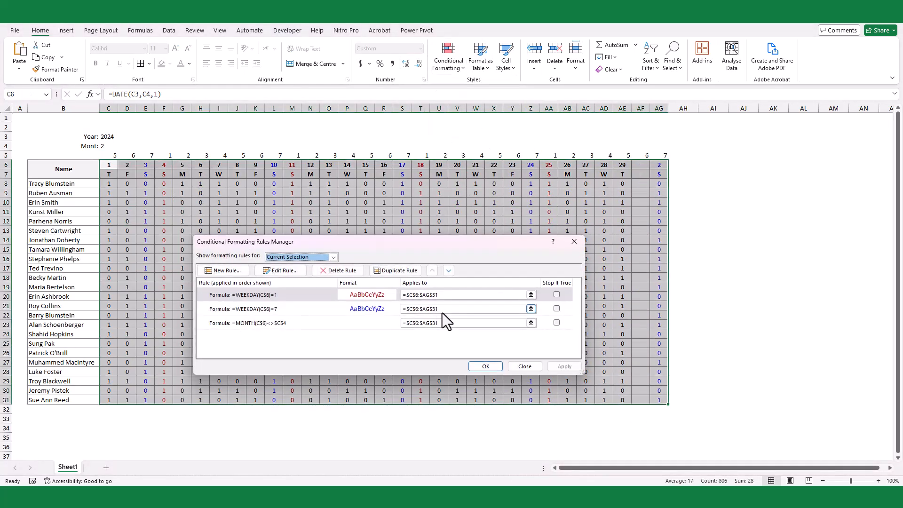
pyautogui.click(301, 324)
pyautogui.click(434, 271)
pyautogui.click(433, 271)
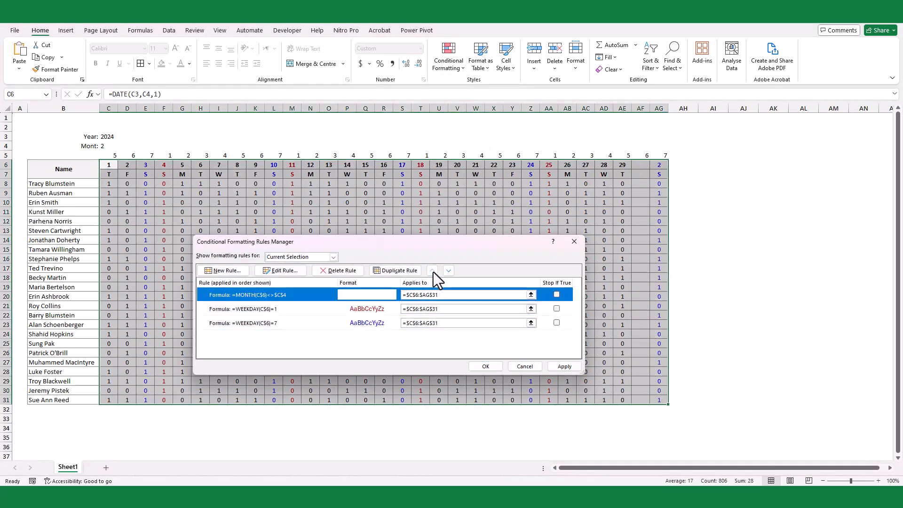
pyautogui.click(560, 367)
pyautogui.click(485, 367)
pyautogui.click(636, 251)
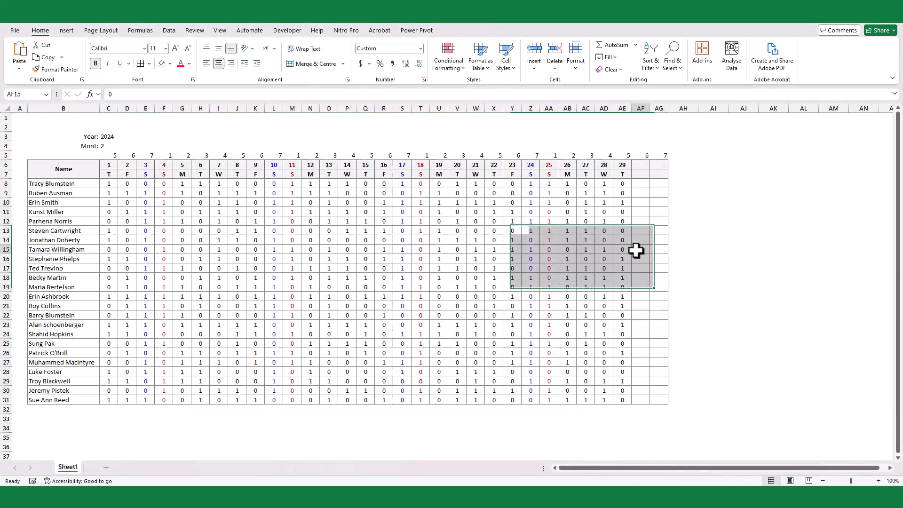
pyautogui.click(741, 251)
# Set the month in C4 to 3.
pyautogui.click(105, 145)
pyautogui.write('3')
pyautogui.press('Return')
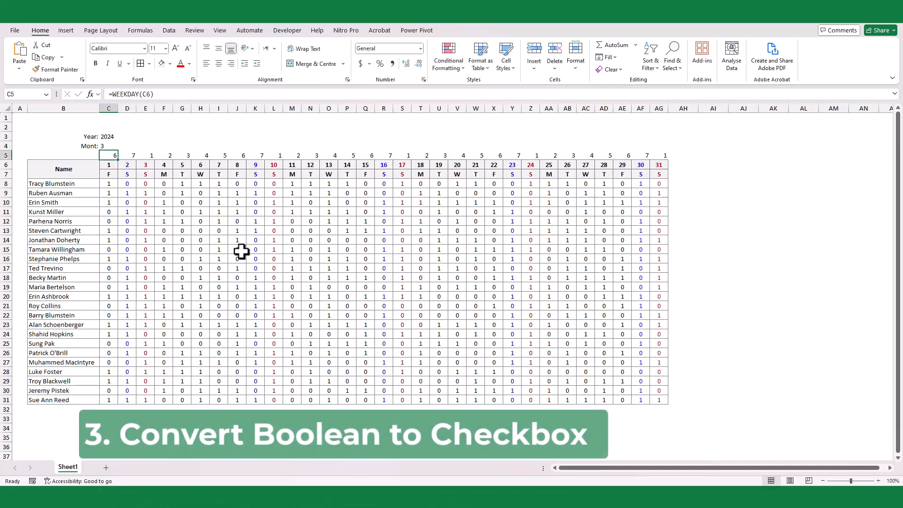
# Apply the custom number format _.☑;☐;☐ to the attendance cells C8:AG31 so ones and zeros display as checkboxes.
pyautogui.click(111, 184)
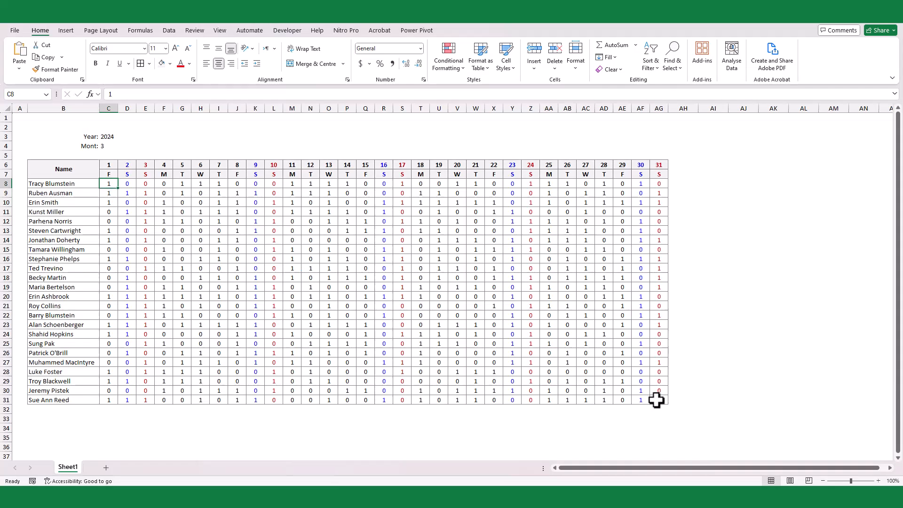
pyautogui.keyDown('shift'); pyautogui.click(655, 400); pyautogui.keyUp('shift')
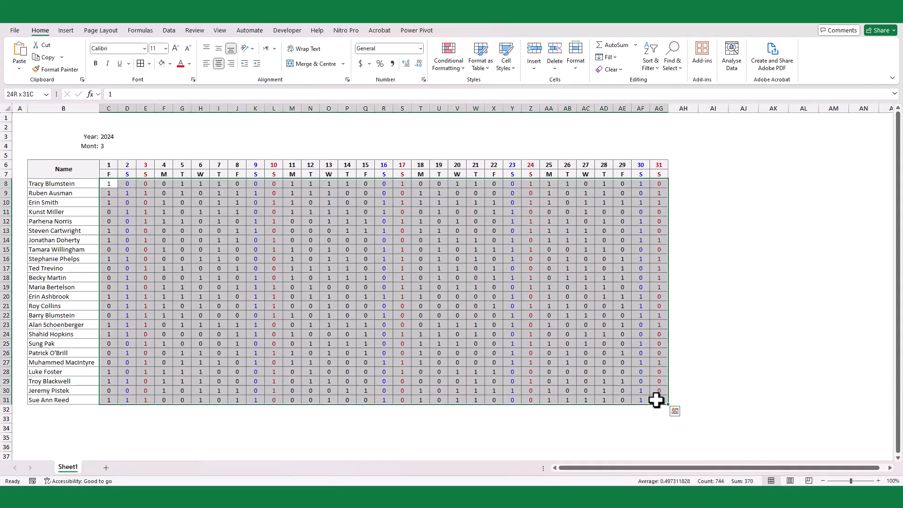
pyautogui.rightClick(449, 350)
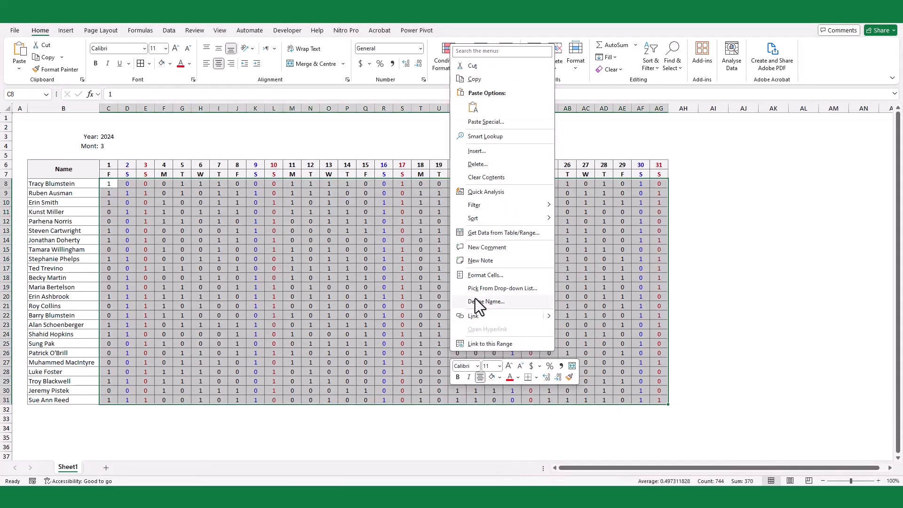
pyautogui.click(479, 276)
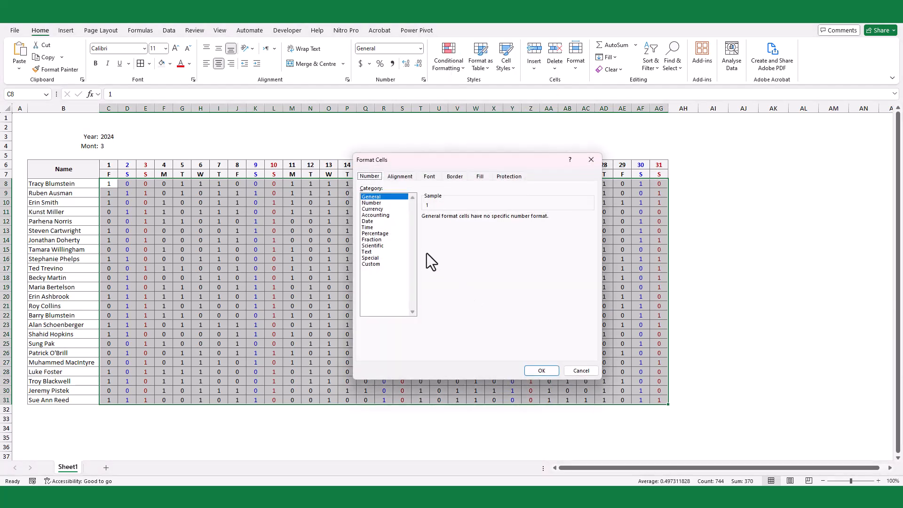
pyautogui.click(385, 264)
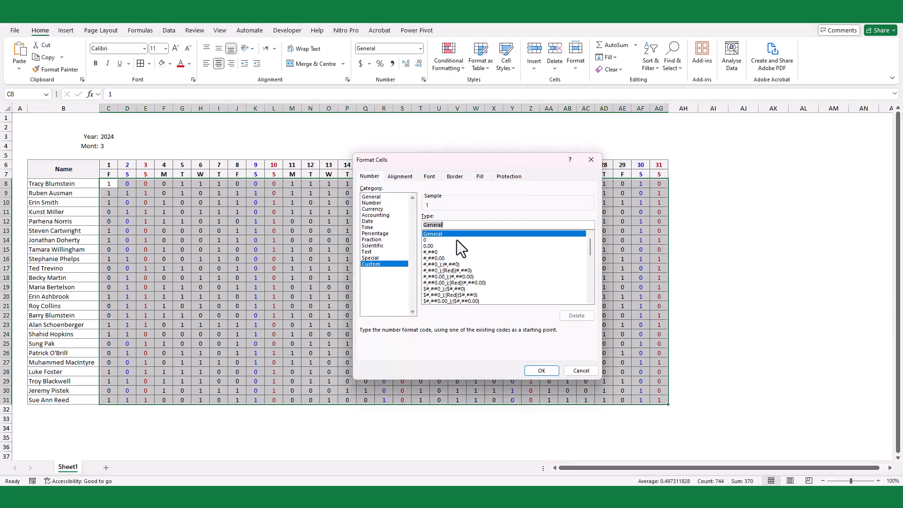
pyautogui.write('_.☑;☐;☐')
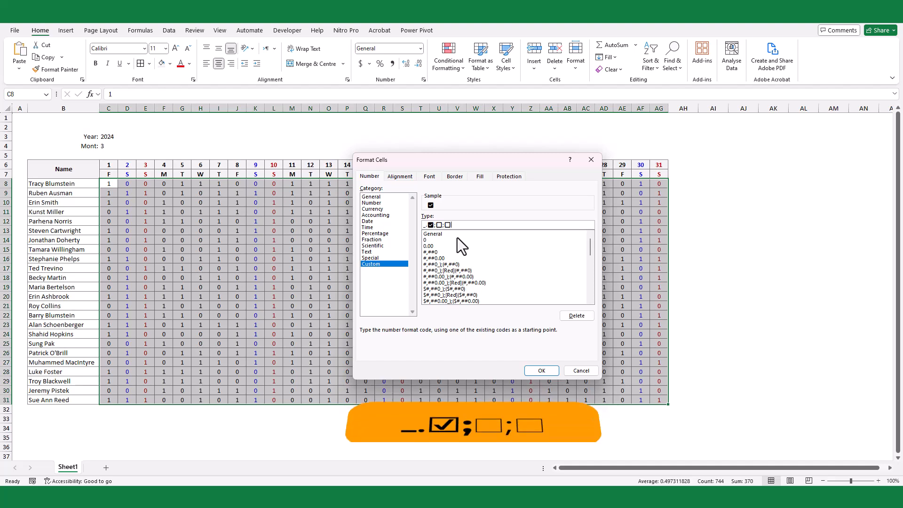
pyautogui.click(541, 370)
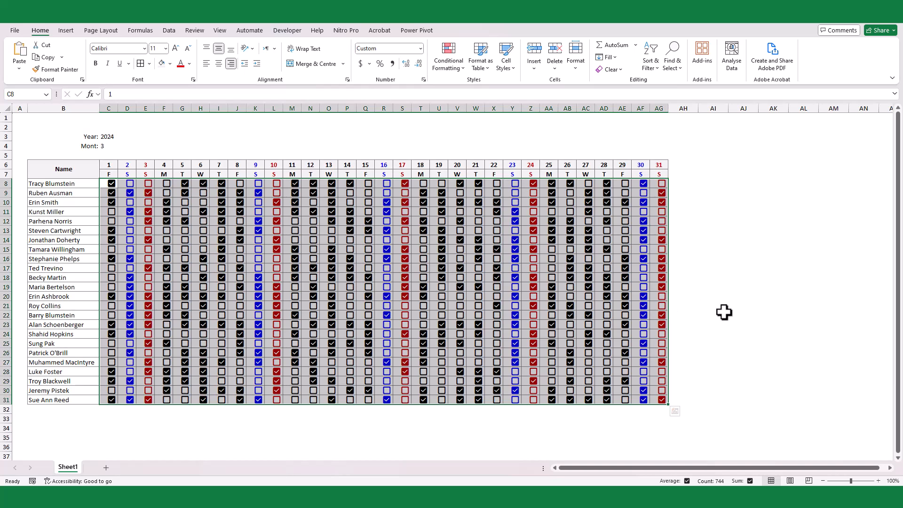
pyautogui.click(724, 312)
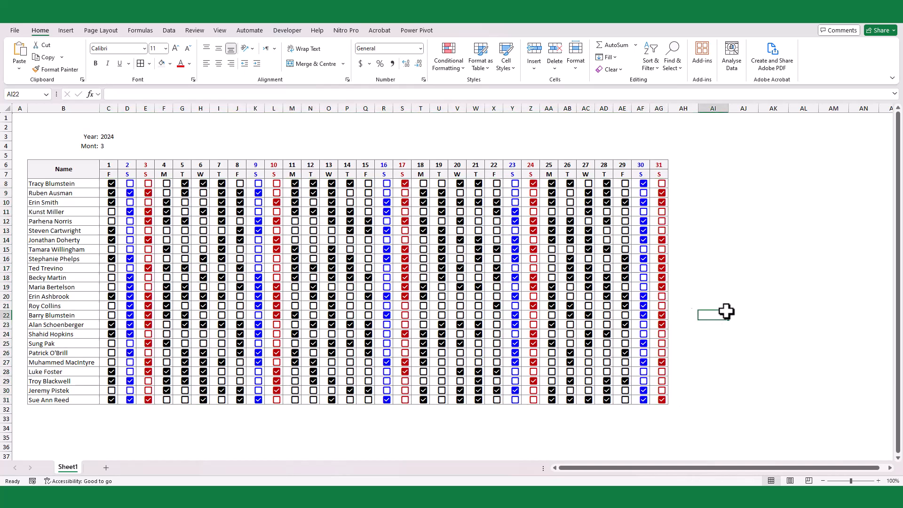
# Clear all attendance values from C8:AG31.
pyautogui.click(116, 183)
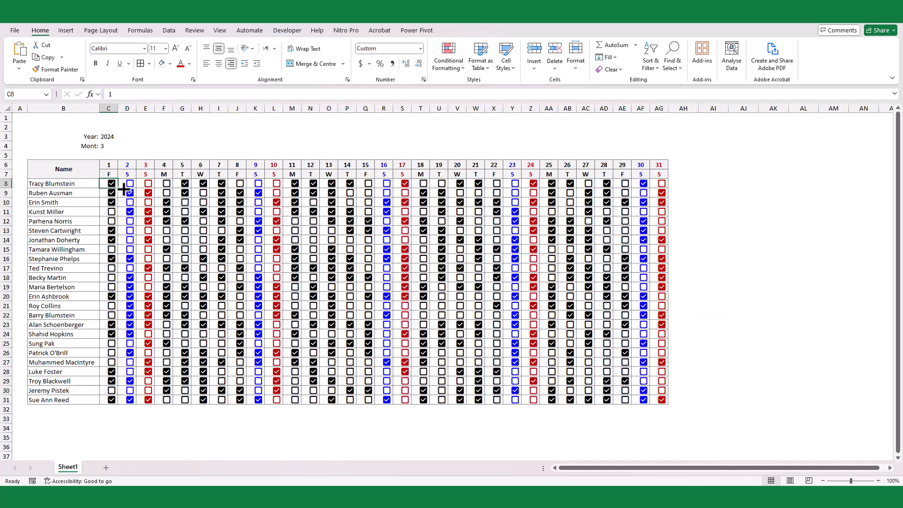
pyautogui.keyDown('shift'); pyautogui.click(663, 401); pyautogui.keyUp('shift')
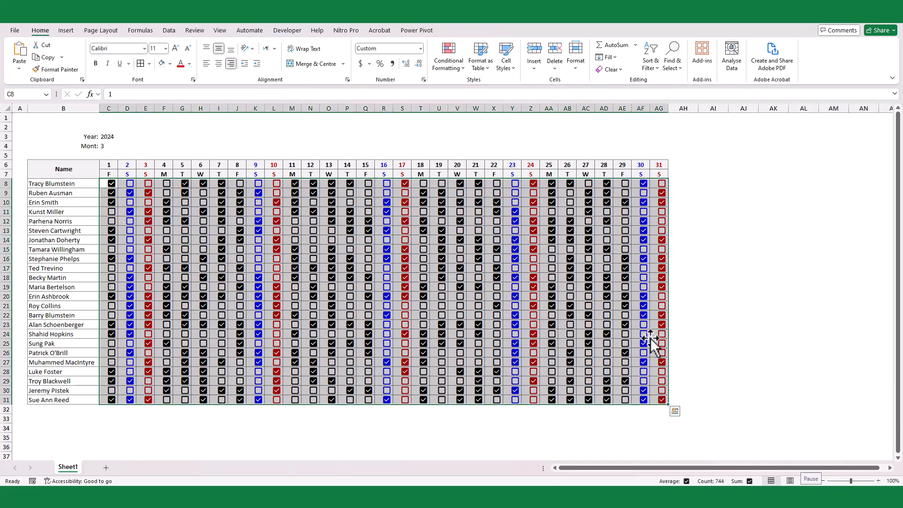
pyautogui.press('Delete')
pyautogui.click(219, 222)
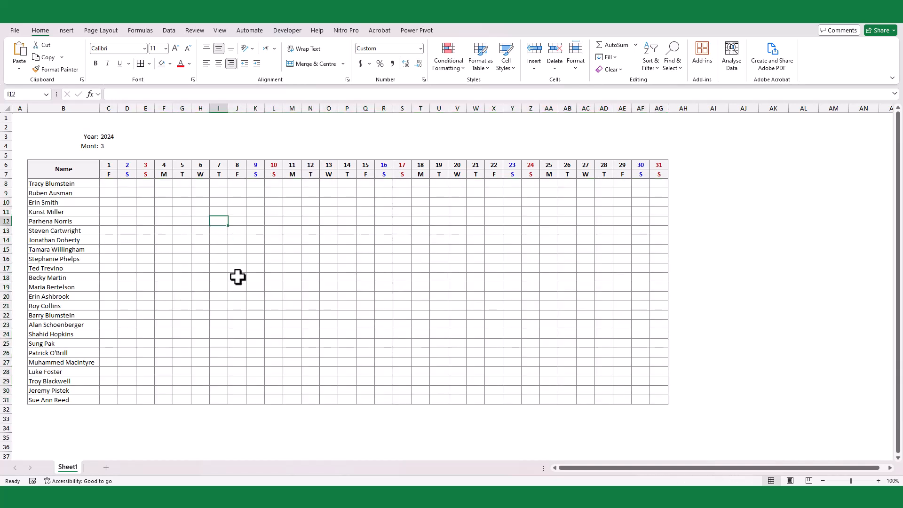
# Enter the day 1 attendance values 1, 0, 0, 1 and 1 in cells C8 to C12.
pyautogui.click(109, 186)
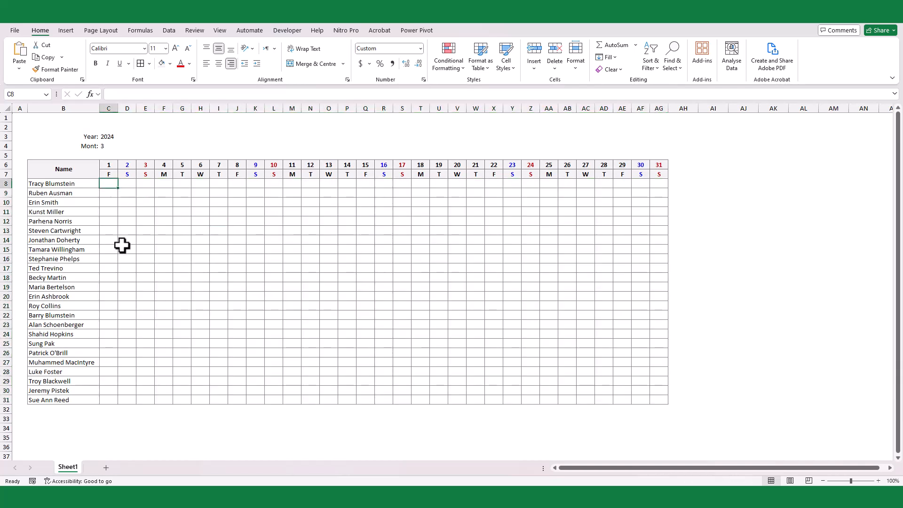
pyautogui.write('1')
pyautogui.press('Return')
pyautogui.write('0')
pyautogui.press('Return')
pyautogui.write('0')
pyautogui.press('Return')
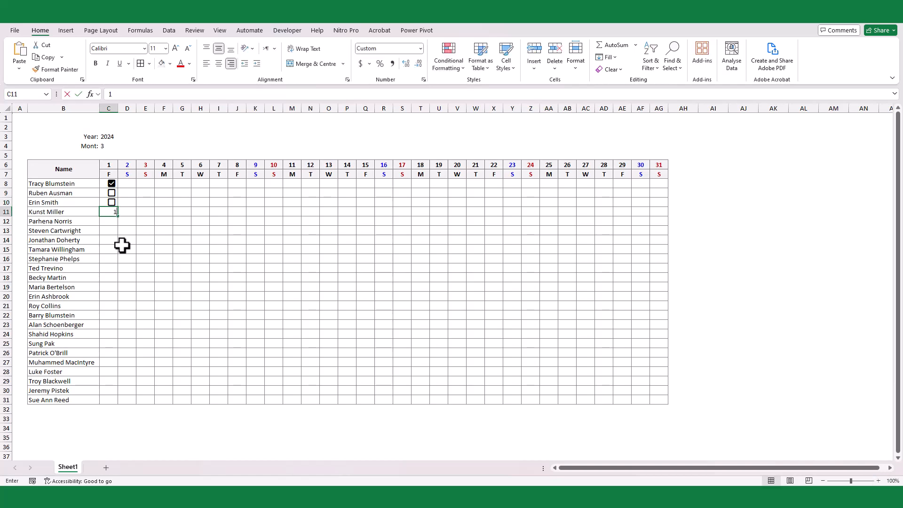
pyautogui.write('1')
pyautogui.press('Return')
pyautogui.write('1')
pyautogui.press('Return')
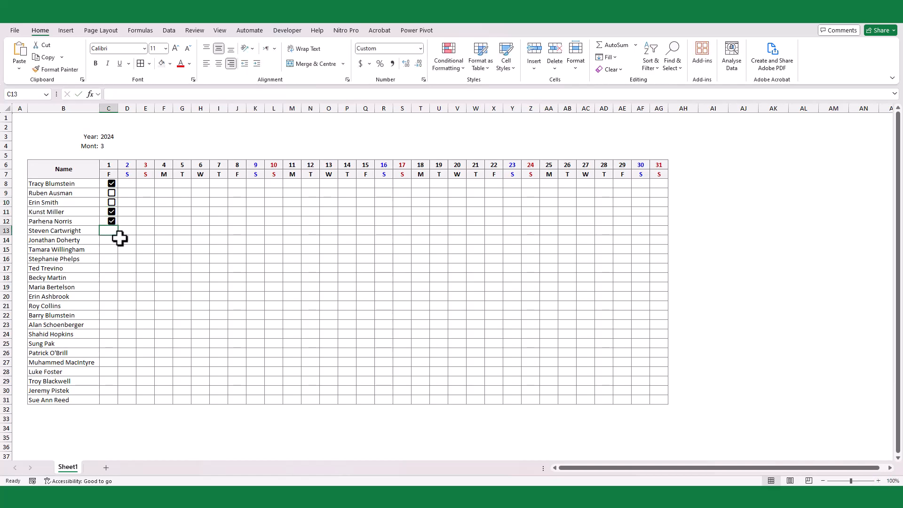
# Fill the checked value in C12 down through C18.
pyautogui.click(114, 219)
pyautogui.moveTo(117, 226); pyautogui.dragTo(118, 285)
pyautogui.click(116, 297)
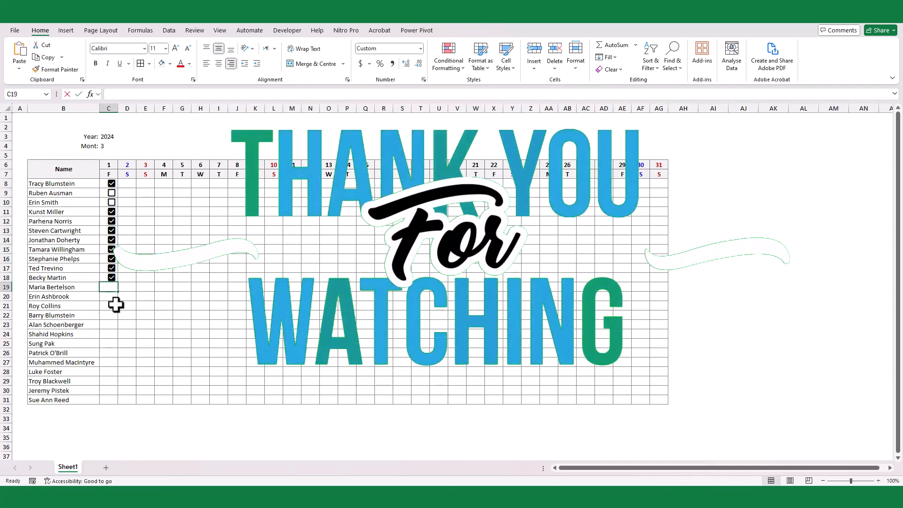
# Fill the value 0 from C19 down through C24 and change C24 to a checked box.
pyautogui.click(112, 287)
pyautogui.moveTo(118, 292); pyautogui.dragTo(107, 332)
pyautogui.click(107, 333)
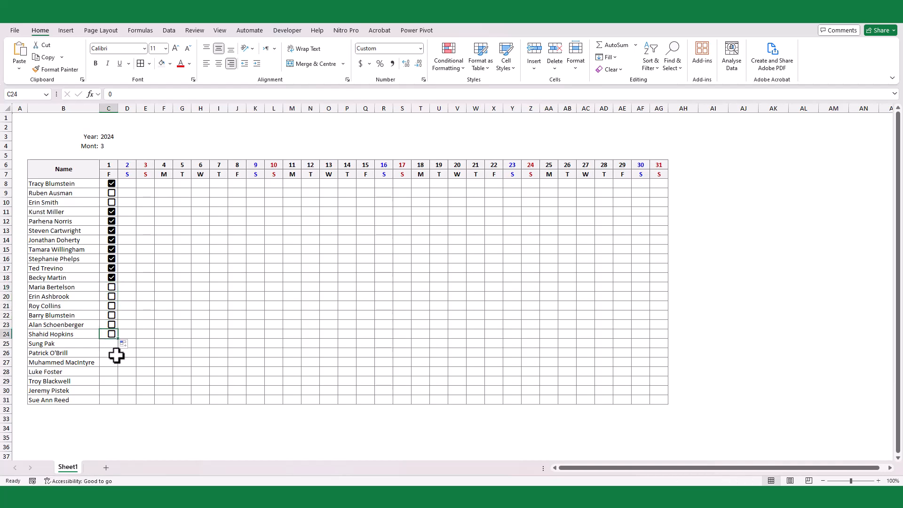
pyautogui.press('space')
# Enter the day 2 attendance values 0, 1, 1 and 0 in cells D8 to D11.
pyautogui.click(129, 185)
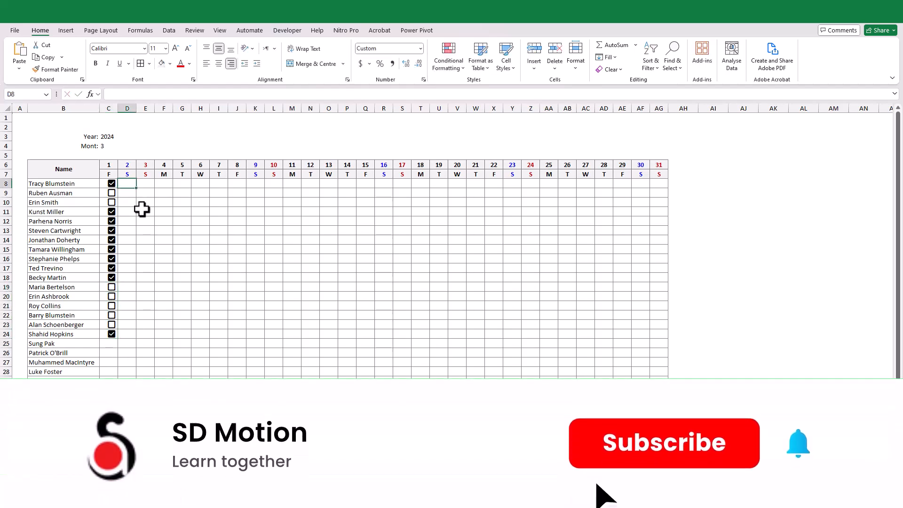
pyautogui.write('0')
pyautogui.press('Return')
pyautogui.write('1')
pyautogui.press('Return')
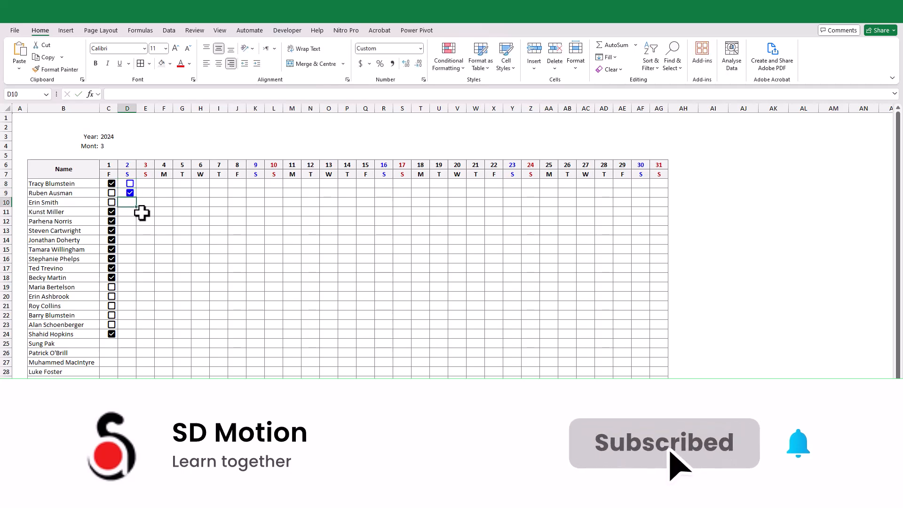
pyautogui.write('1')
pyautogui.press('Return')
pyautogui.hotkey('ctrl', 'z')
pyautogui.write('1')
pyautogui.press('Return')
pyautogui.write('0')
pyautogui.press('Return')
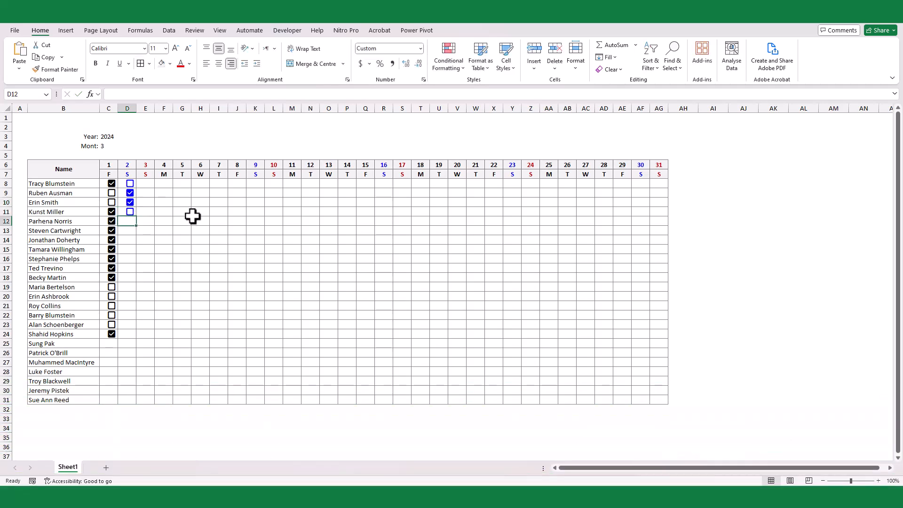